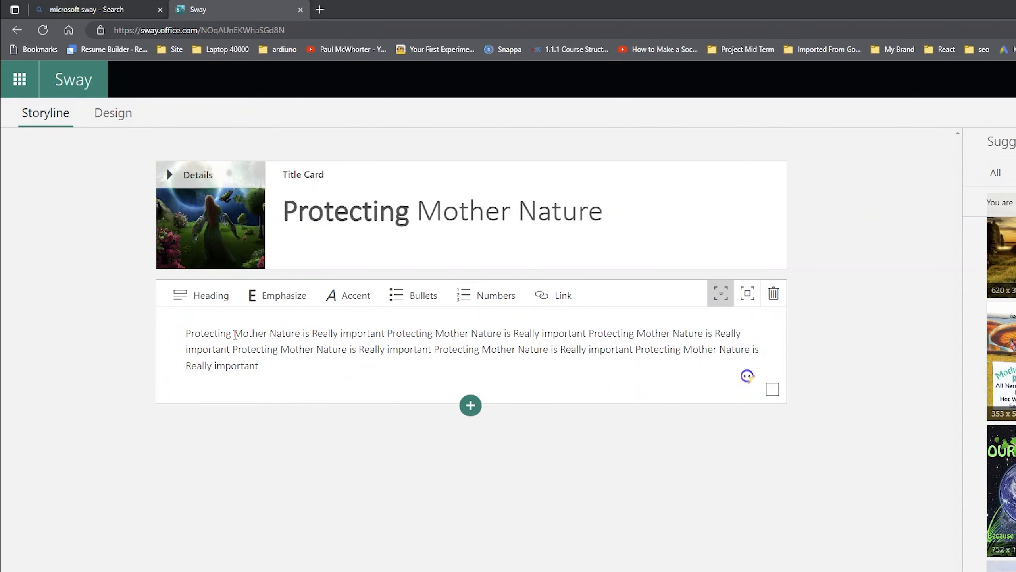
Emphasize the word "Protecting" at the start of the text card's paragraph and end the paragraph with a period
left_click_drag(235, 334, 186, 335)
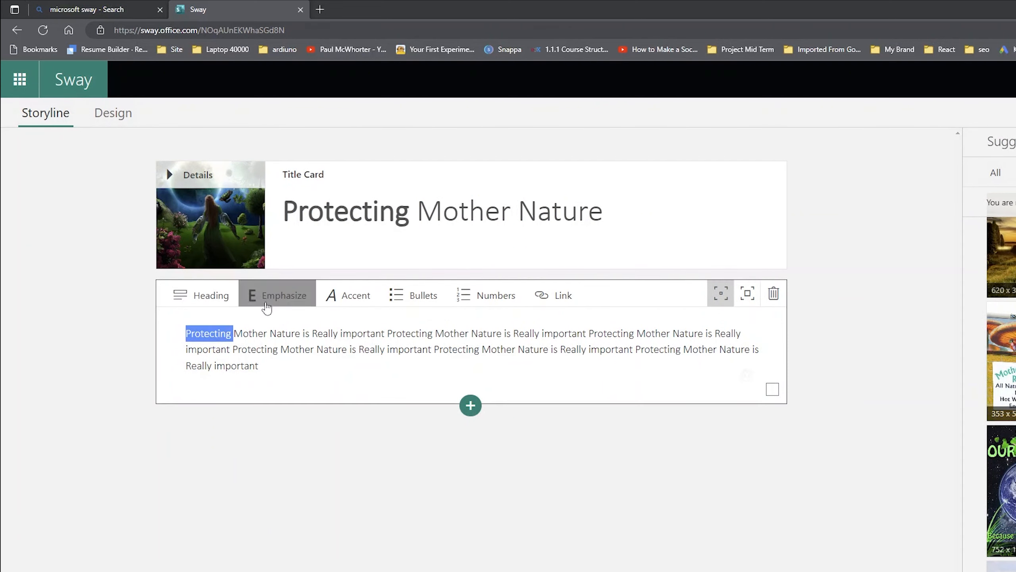
left_click(267, 309)
left_click(320, 374)
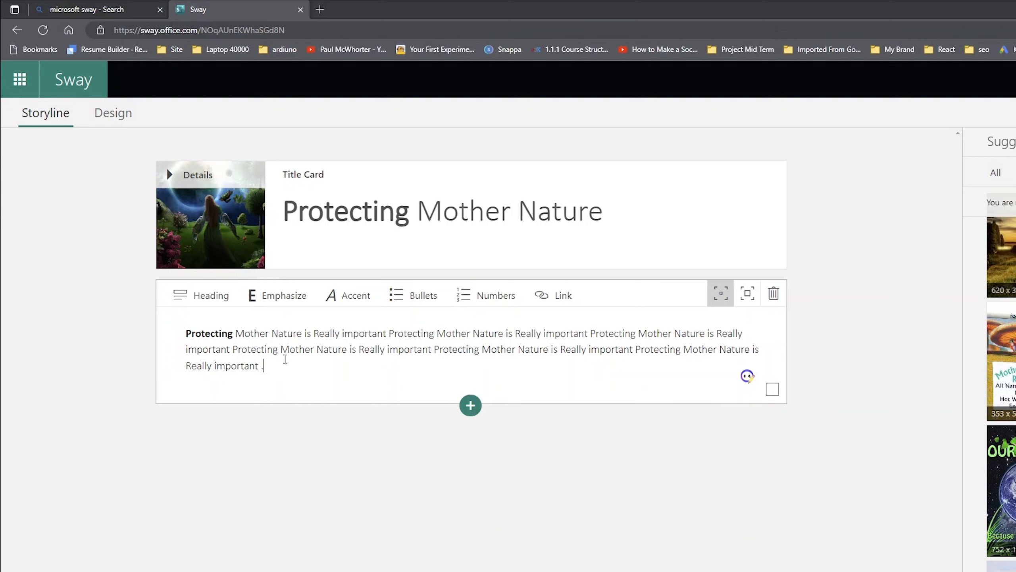
Below the paragraph, add three bullets reading "Type a short but meaningful description of what your Sway is all about."
key("Return")
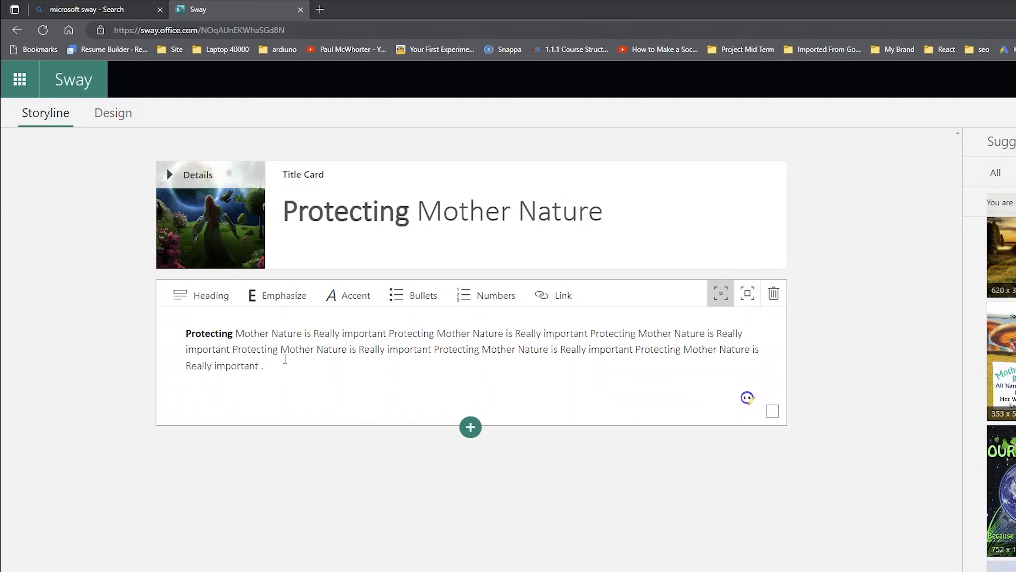
left_click(411, 296)
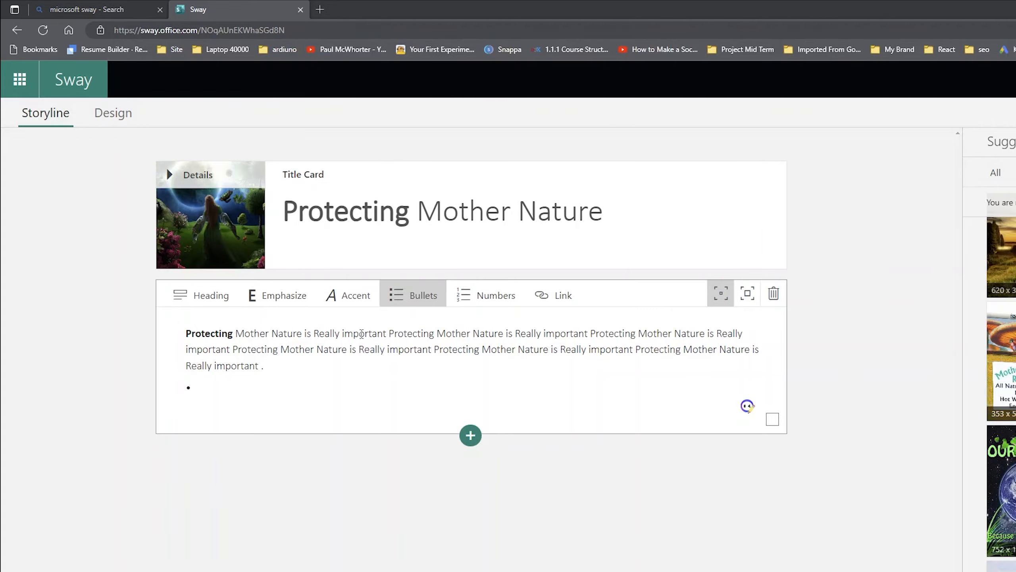
right_click(207, 393)
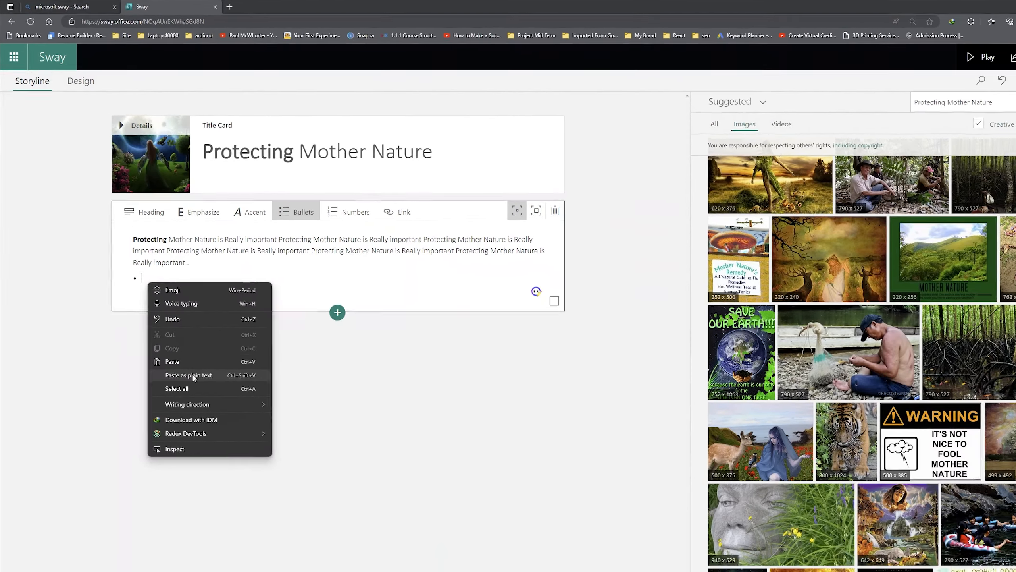
left_click(274, 535)
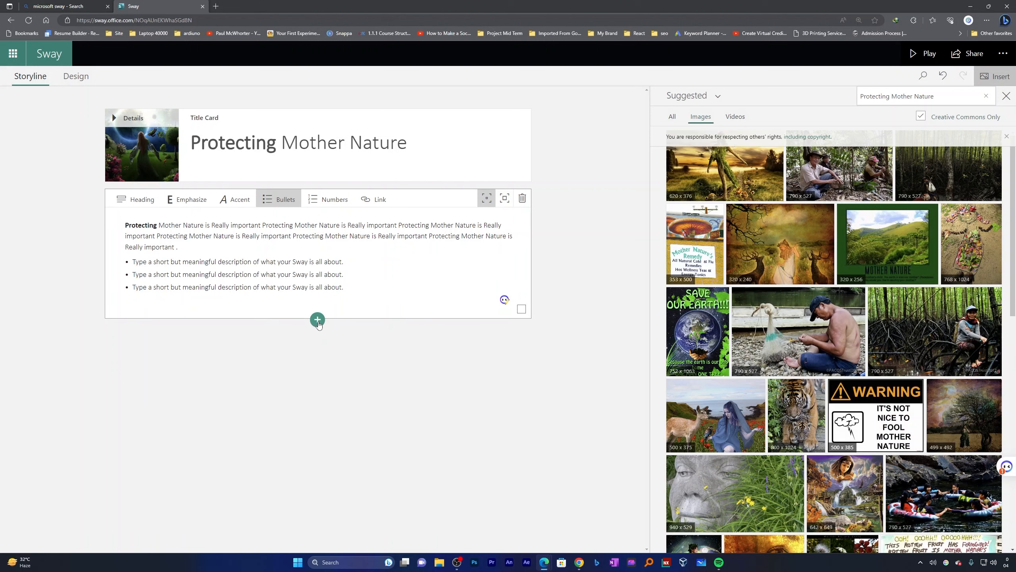
Add a video card with "Let's Protect Mother Nature" below the text card and caption it "Video documentary on protecting mother nature"
left_click(317, 319)
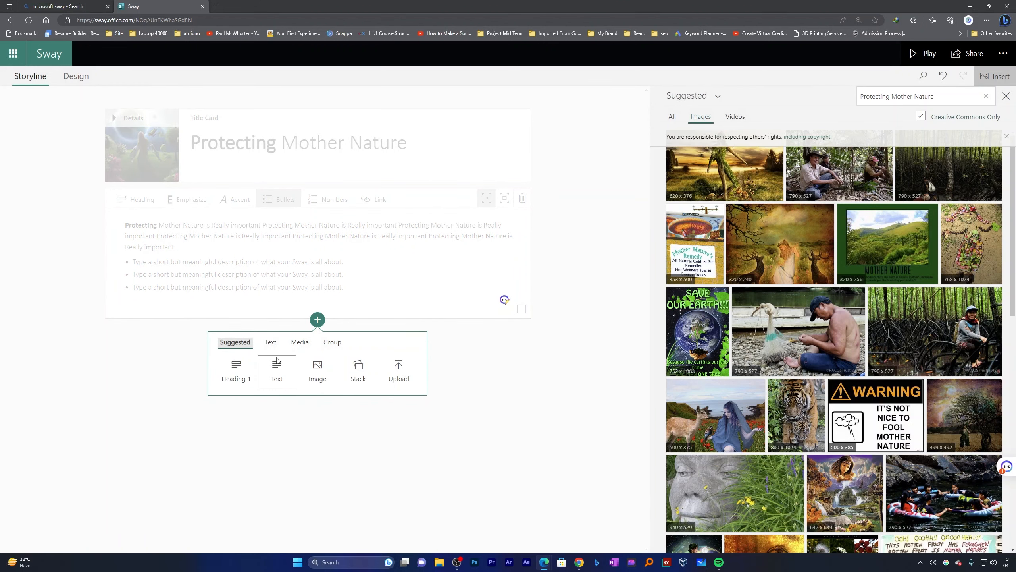
left_click(307, 347)
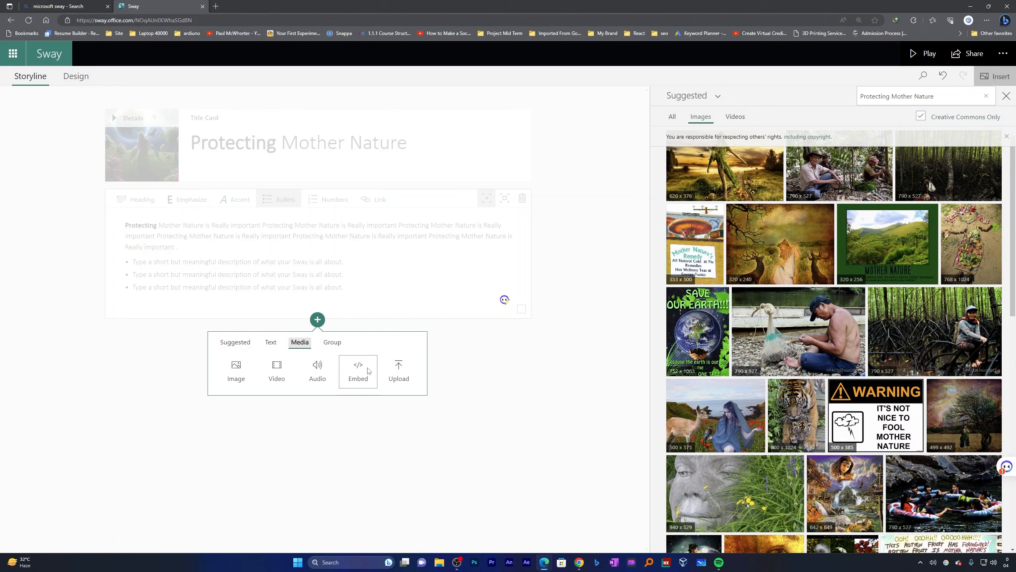
left_click(289, 366)
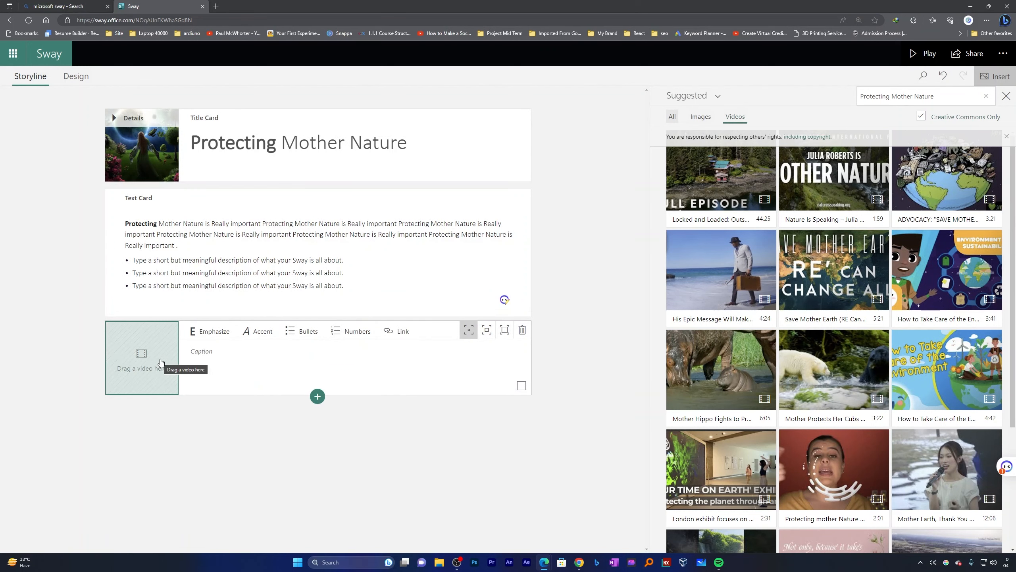
scroll(783, 245, "down", 4)
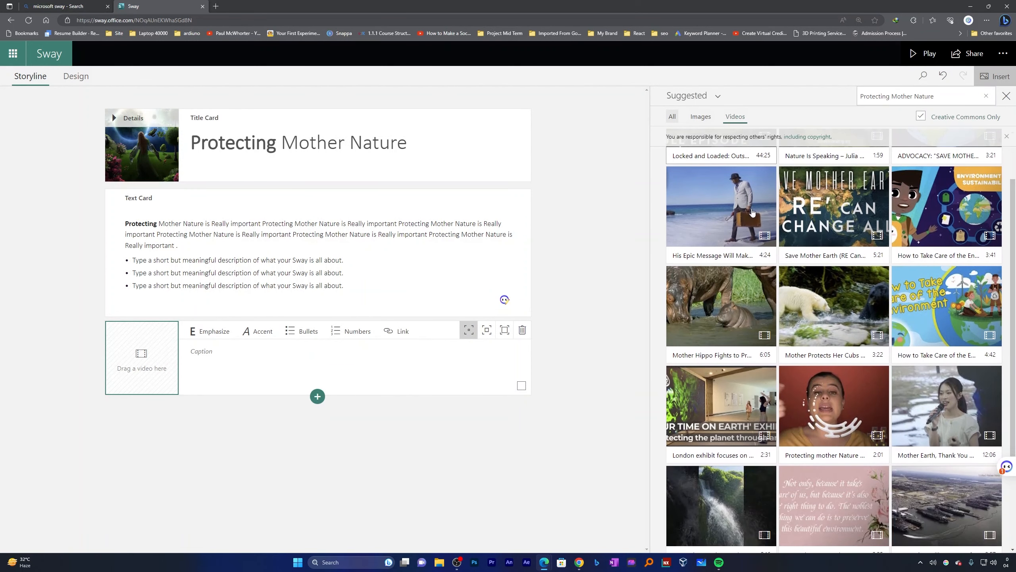
scroll(783, 245, "down", 5)
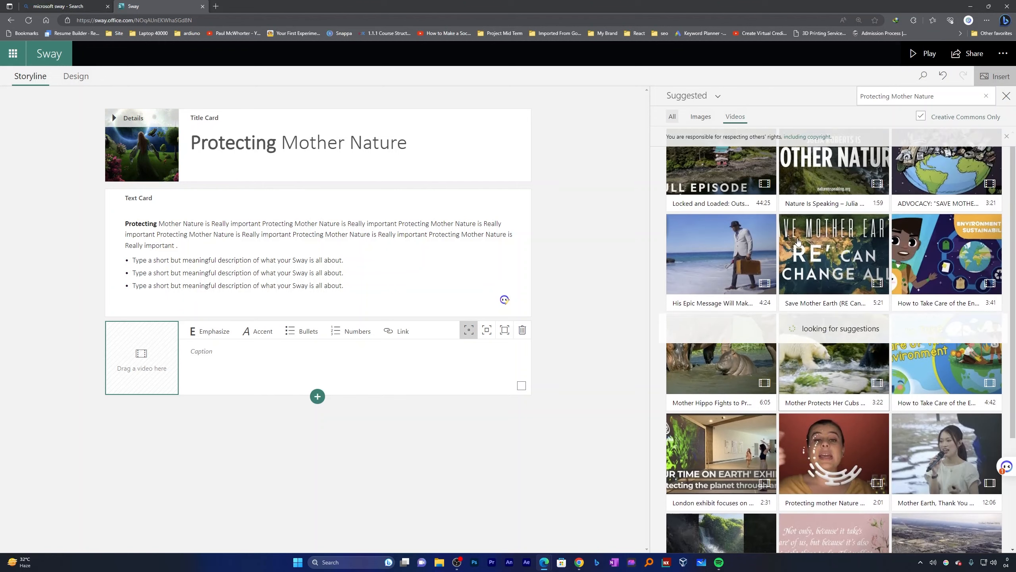
left_click(841, 256)
left_click(945, 100)
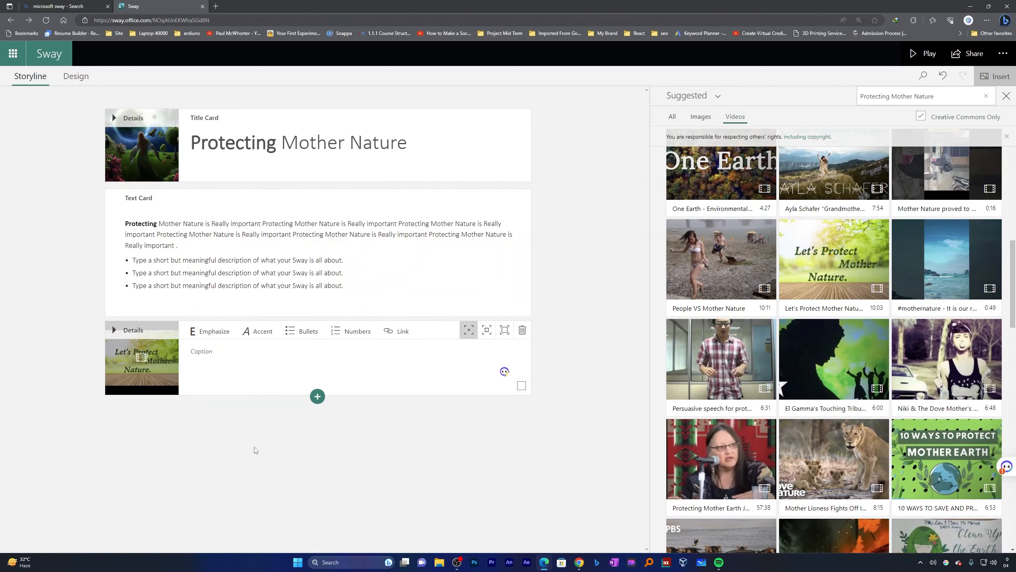
left_click(216, 354)
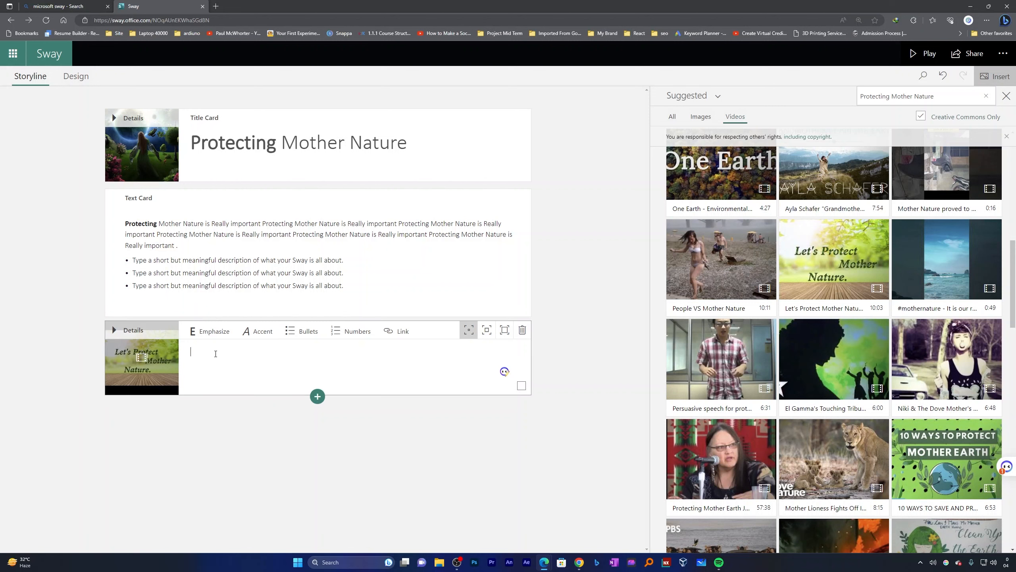
type("Video documentary on protecting mother nature")
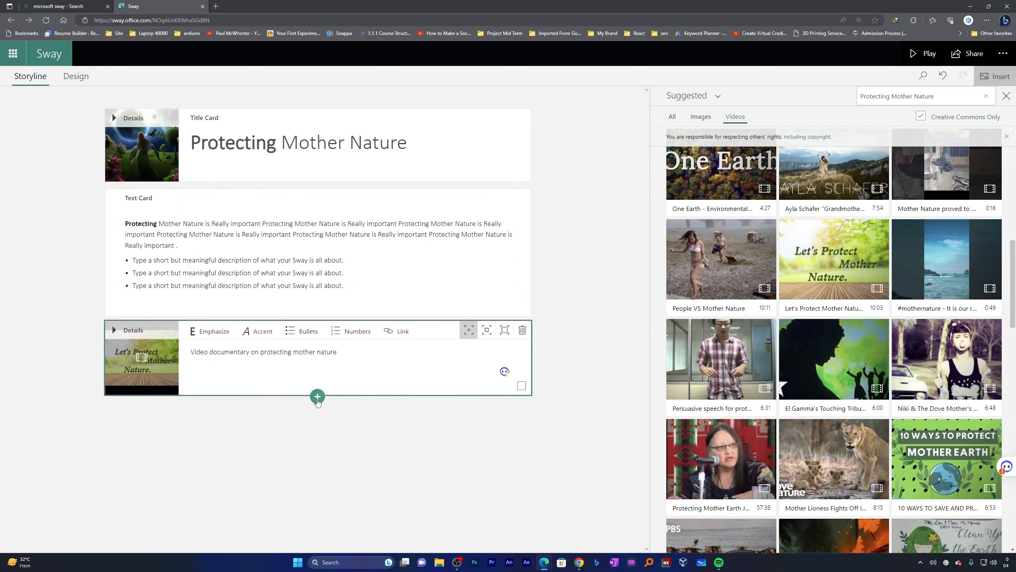
Insert a Stack group below the video card and add the suggested image of people hugging a tree to it
left_click(318, 397)
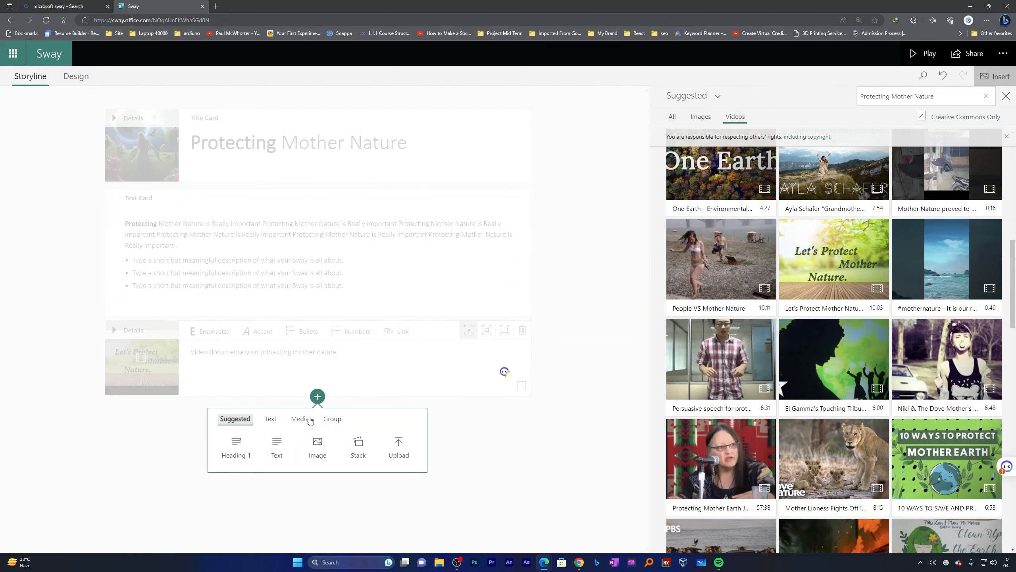
left_click(354, 454)
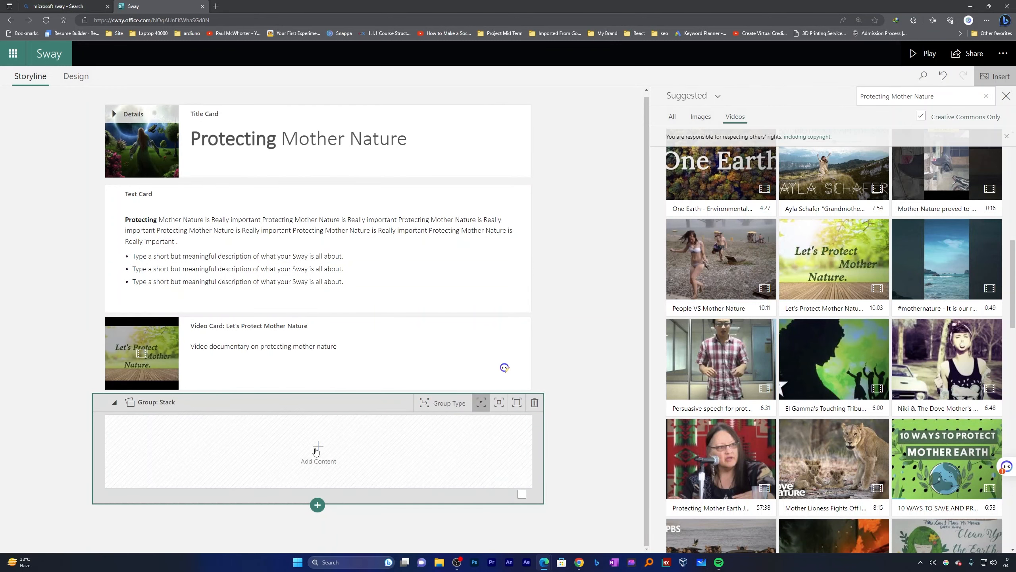
left_click(316, 451)
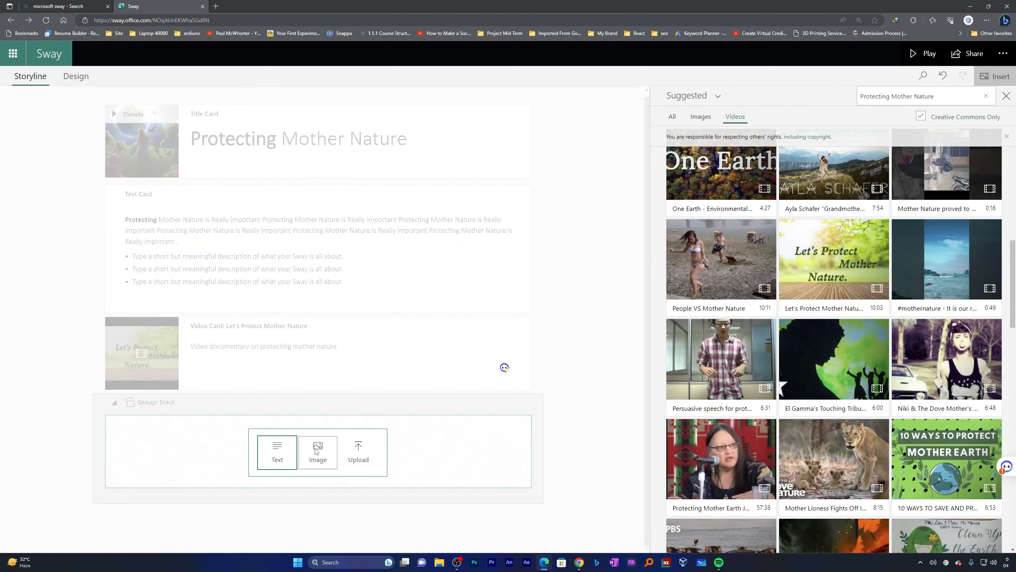
left_click(331, 455)
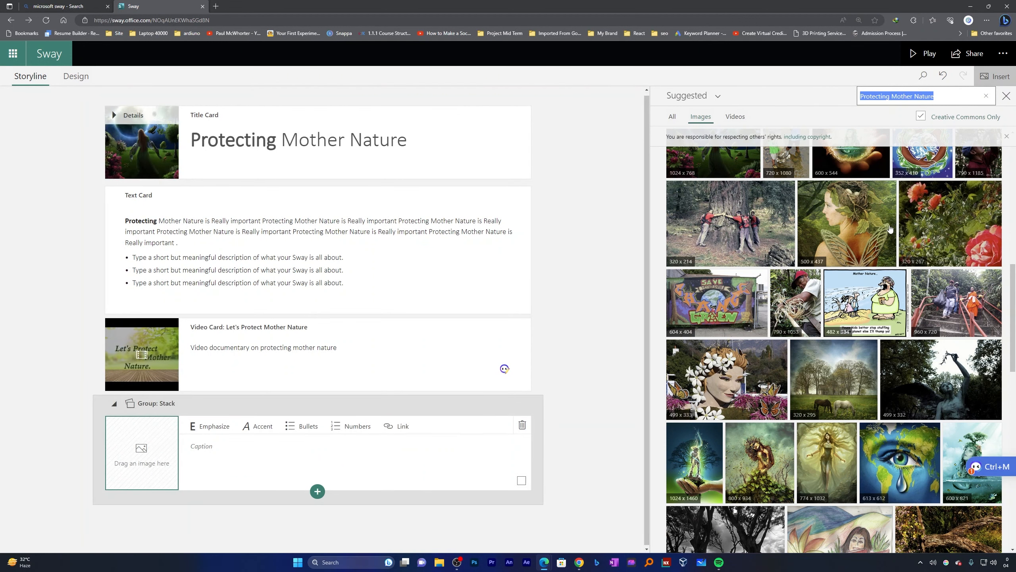
left_click(741, 228)
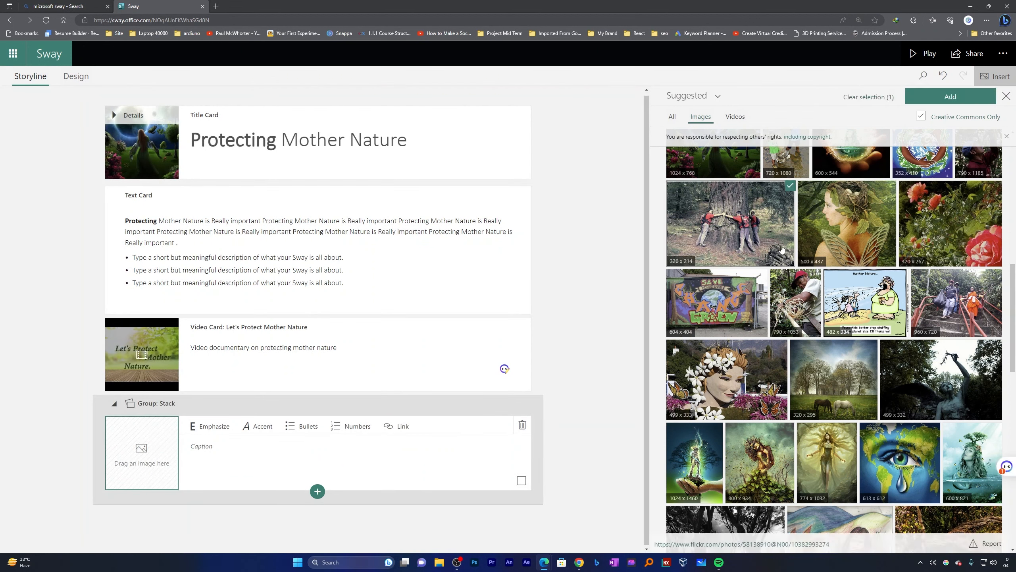
left_click(951, 96)
Add the suggested images of the winged woman and the red roses to the Stack group
left_click(317, 490)
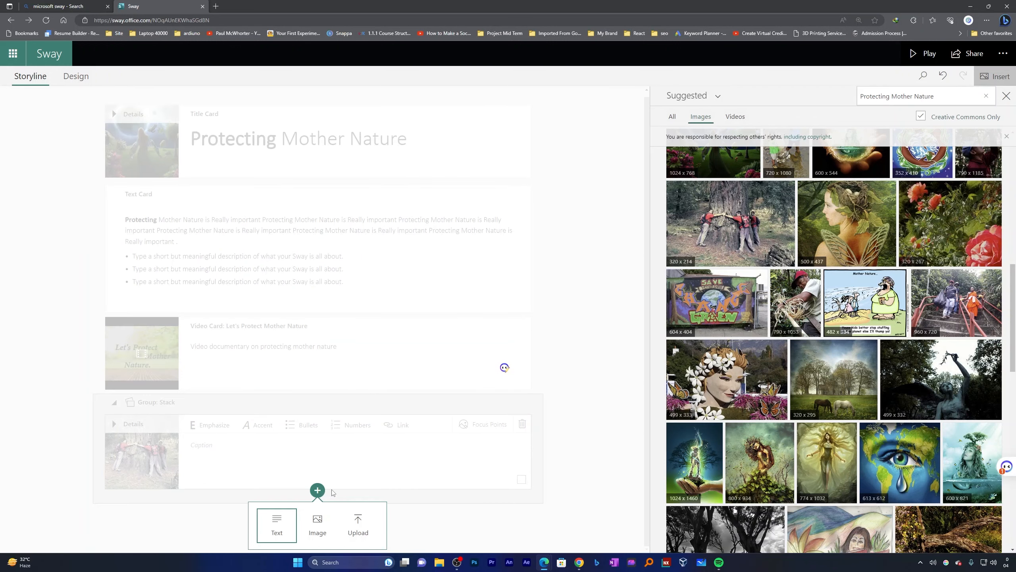
left_click(311, 528)
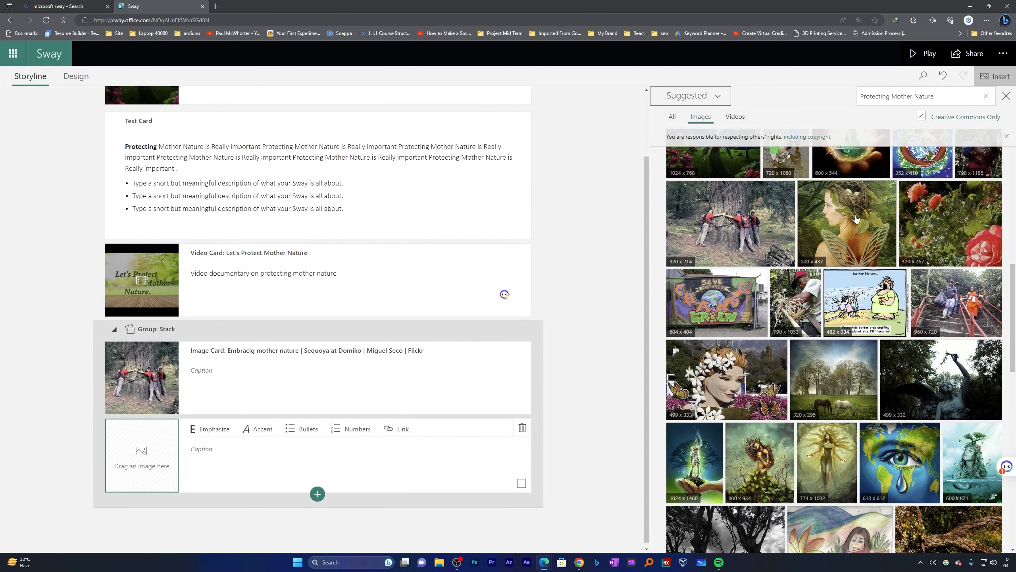
left_click(847, 223)
left_click(950, 224)
left_click(950, 97)
Move the text card below the video card and back above it in the storyline
scroll(317, 321, "up", 3)
left_click(229, 352)
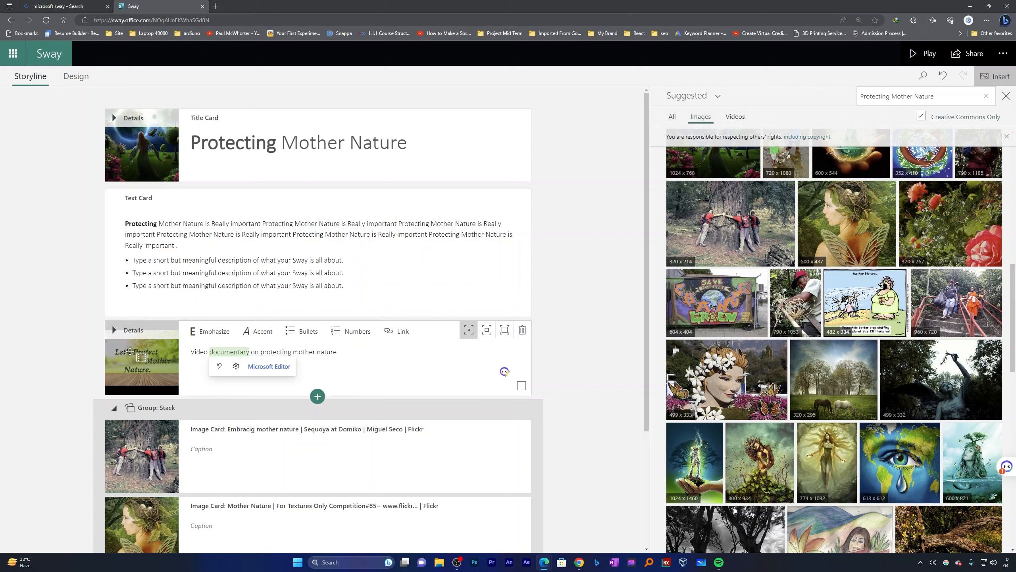
left_click_drag(176, 200, 173, 354)
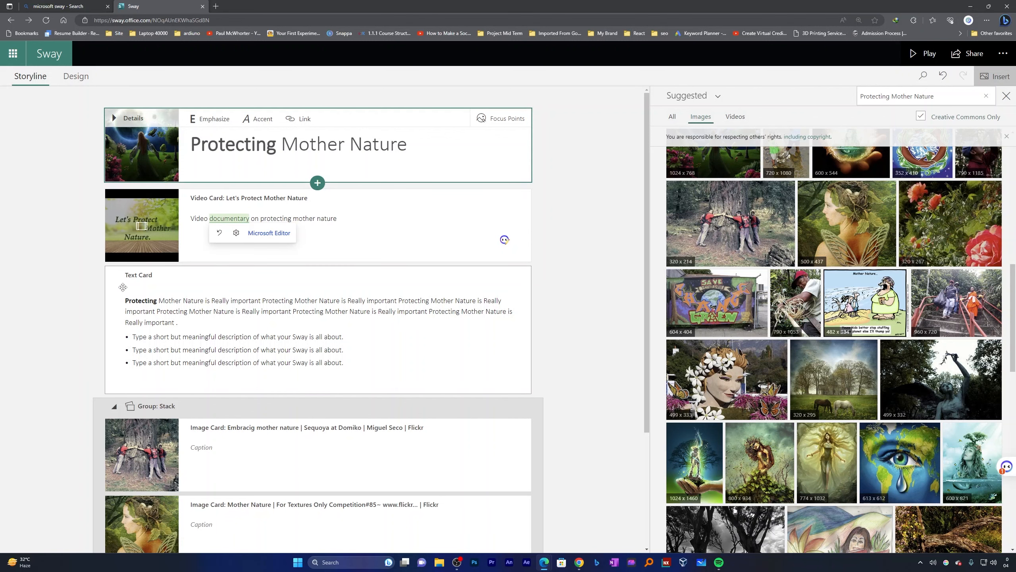
left_click(157, 289)
left_click_drag(170, 277, 172, 192)
Close the suggested media list beside the storyline
left_click(1006, 96)
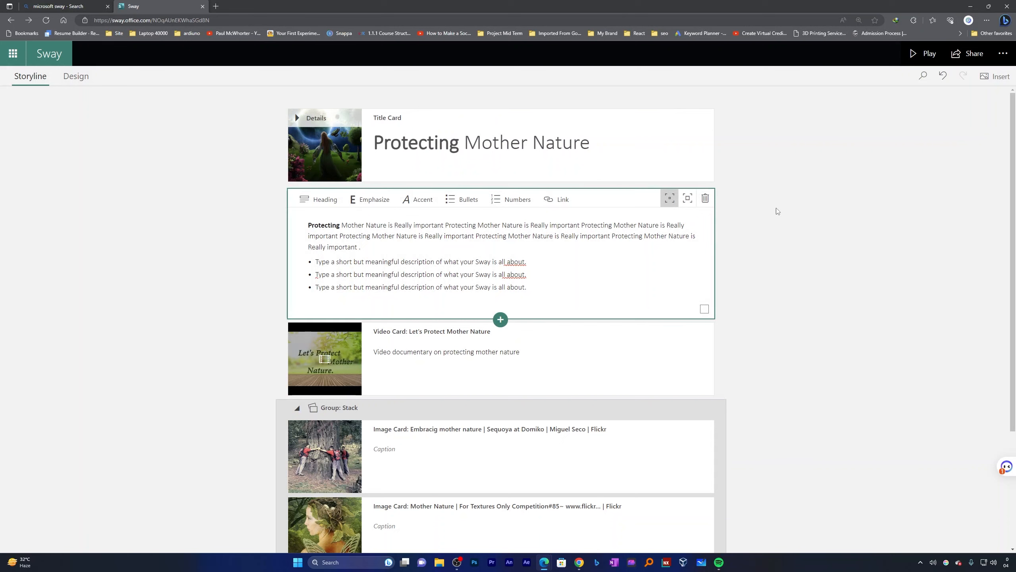
left_click(777, 208)
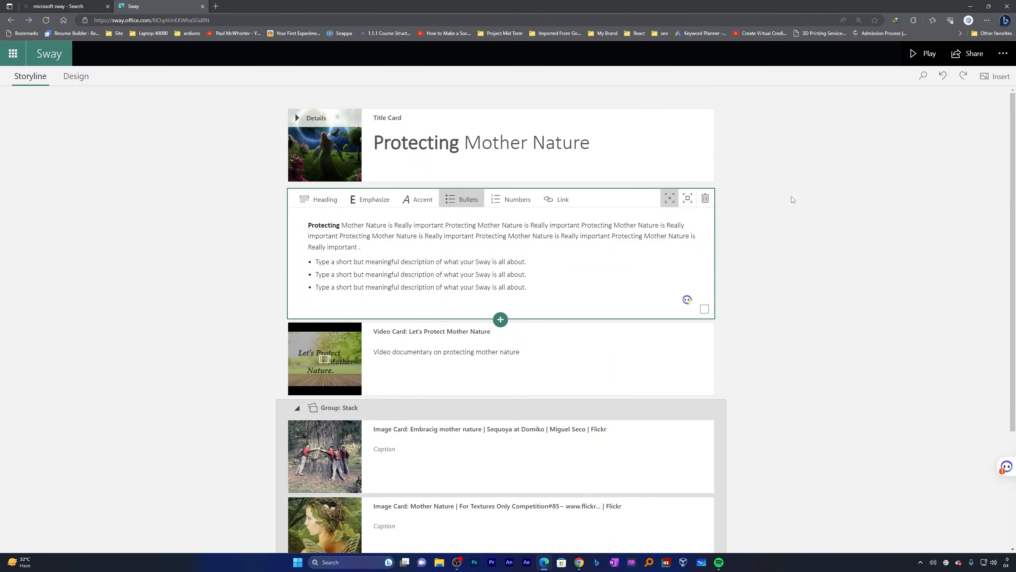
Preview the Sway's design, flipping through the image stack and starting and pausing the embedded video
left_click(76, 76)
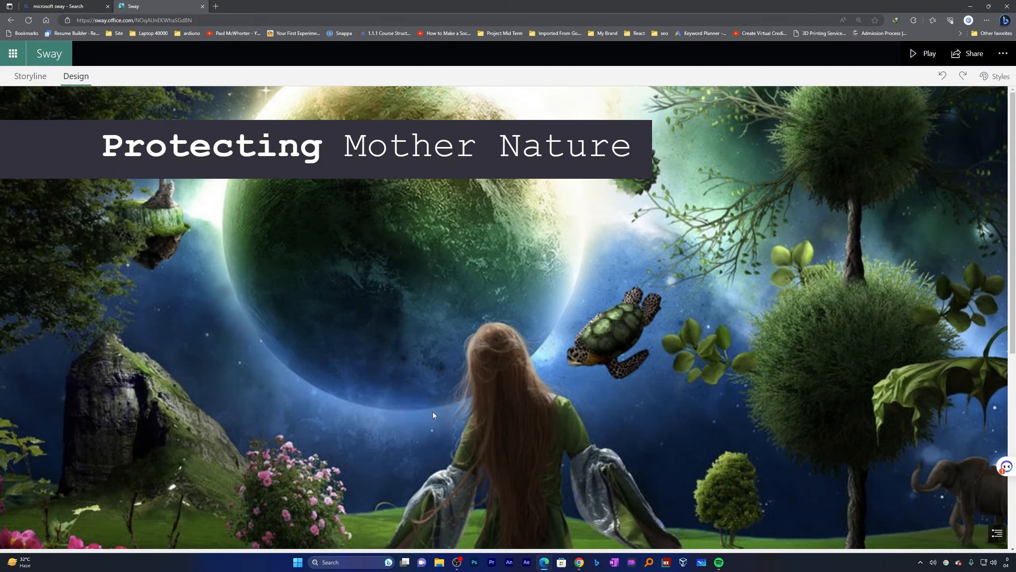
scroll(438, 369, "down", 8)
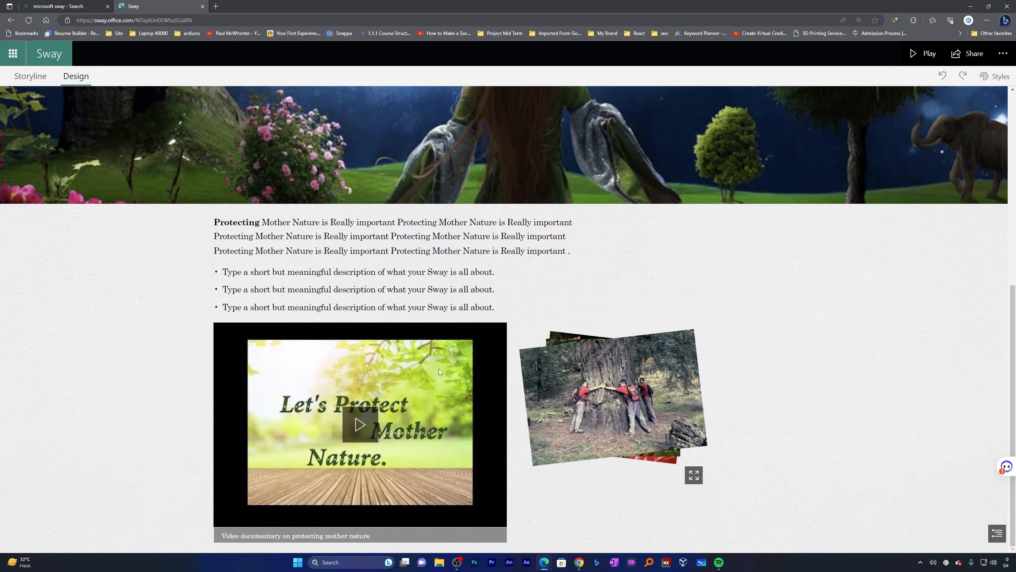
left_click(642, 390)
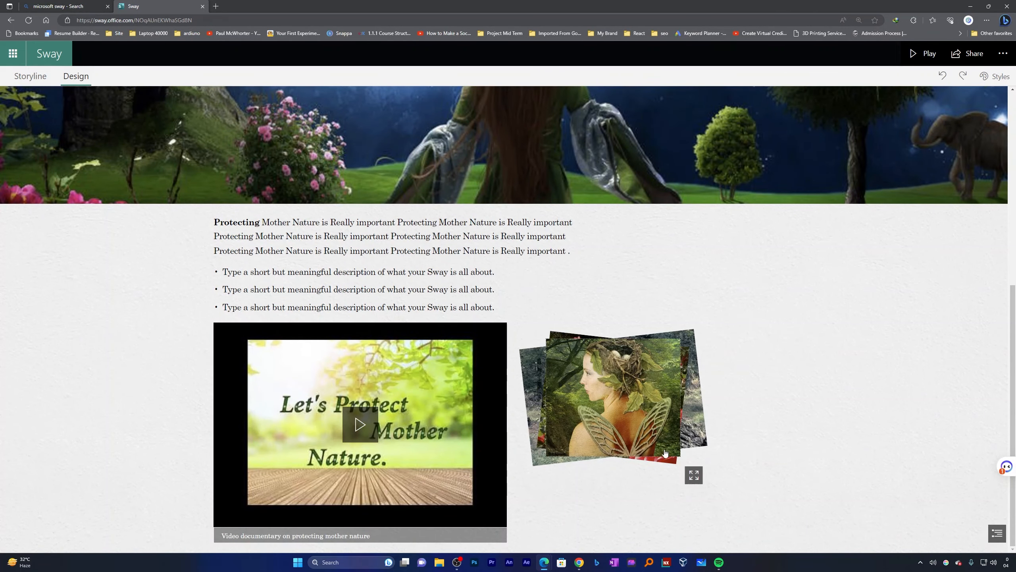
left_click(634, 418)
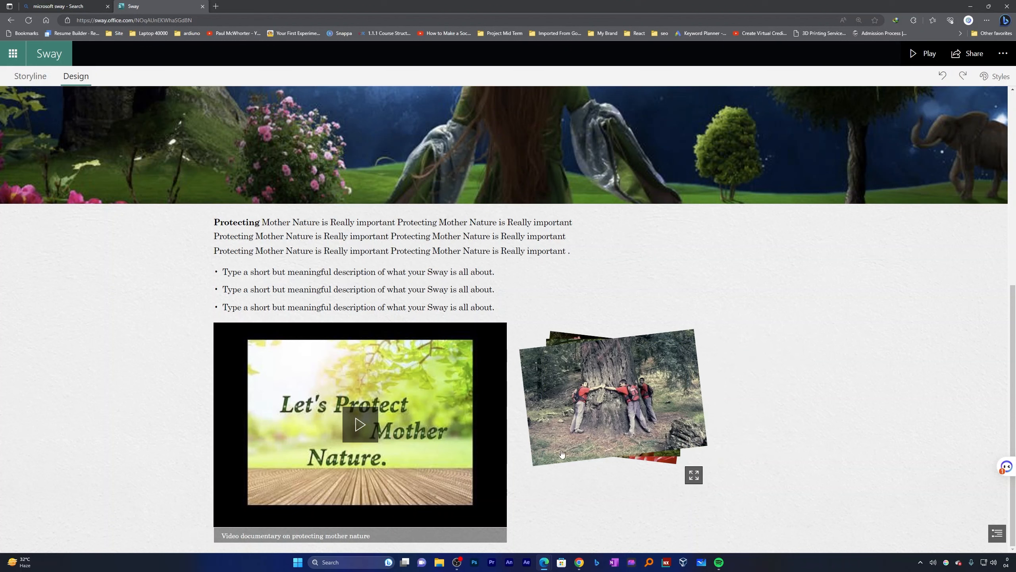
left_click(367, 428)
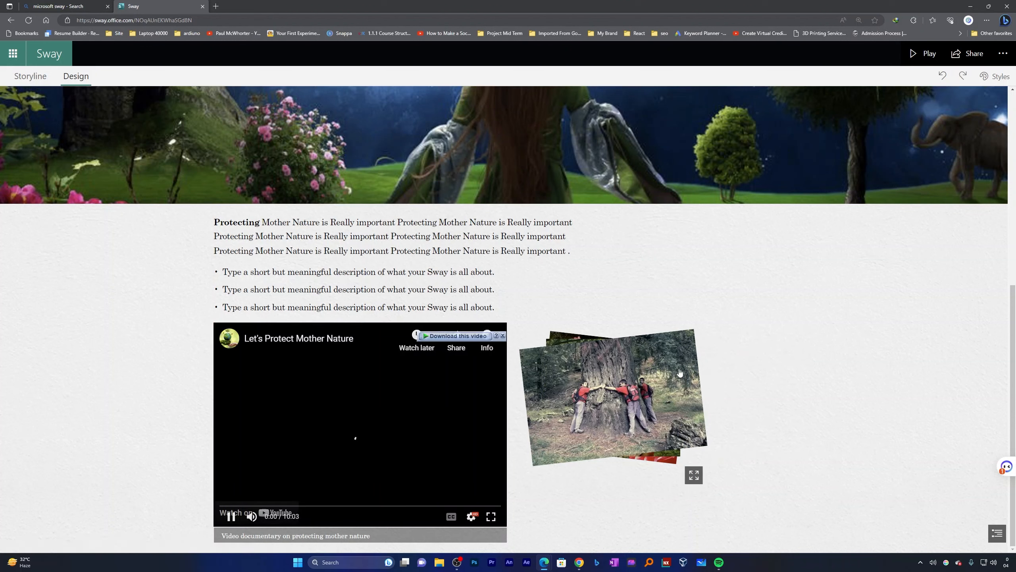
left_click(415, 449)
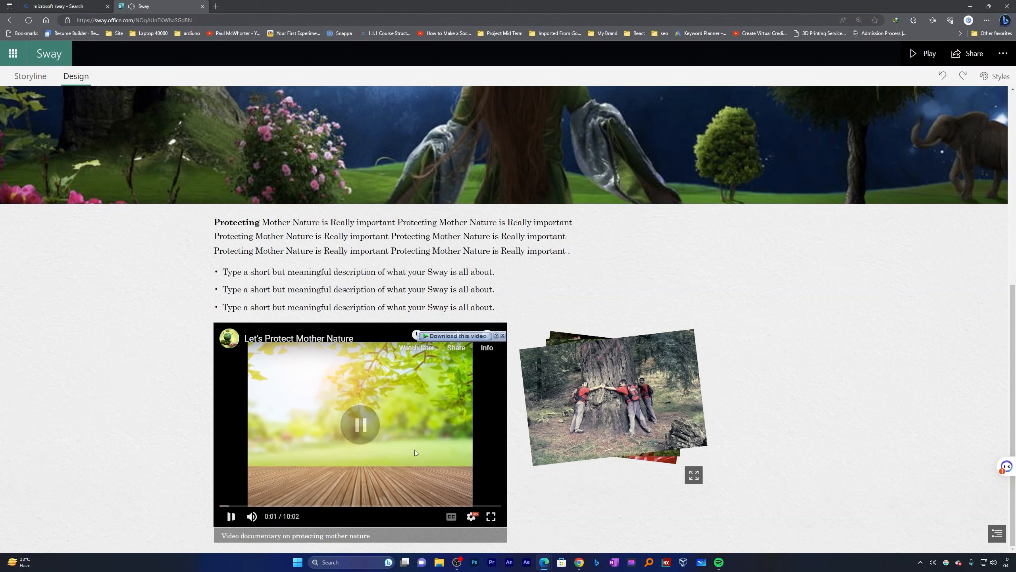
scroll(728, 317, "up", 8)
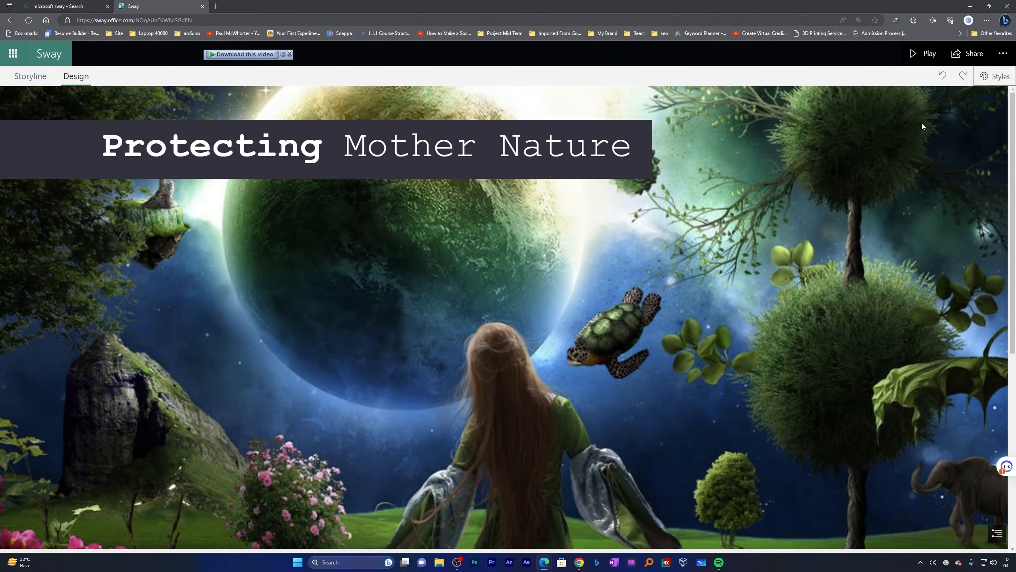
Set the Sway's layout style to Horizontal and select the text block in the design view
left_click(981, 78)
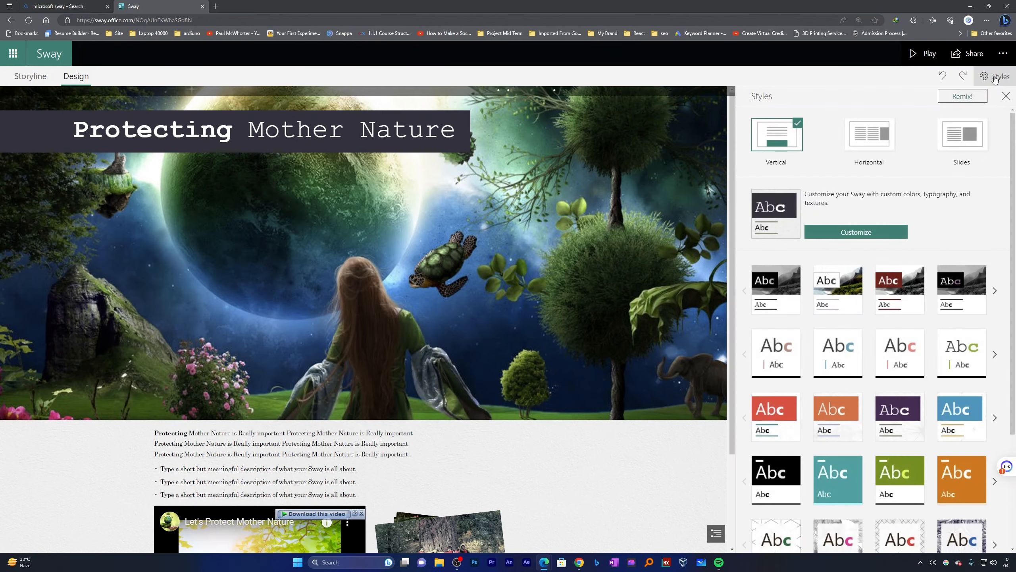
left_click(871, 141)
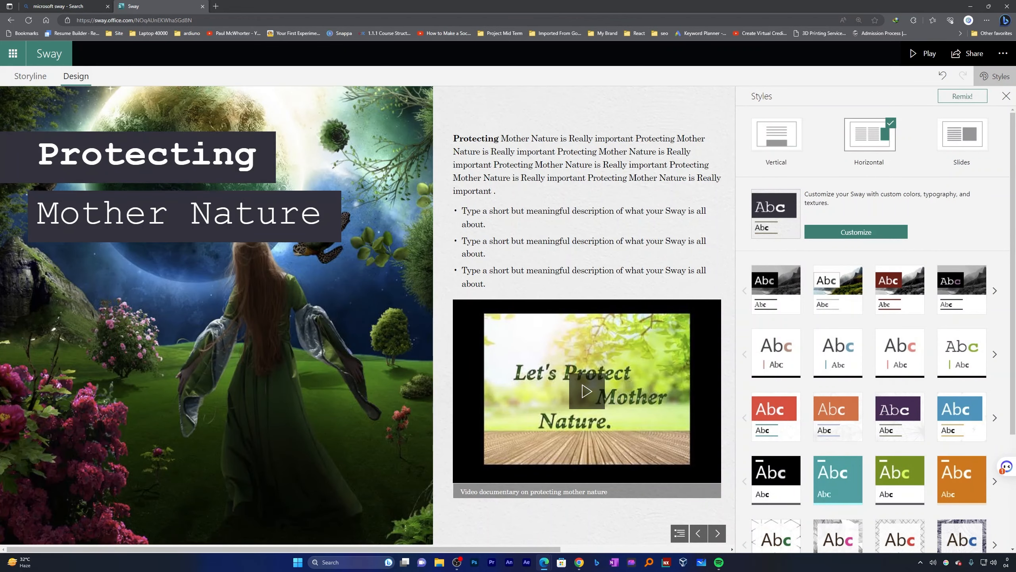
left_click(669, 193)
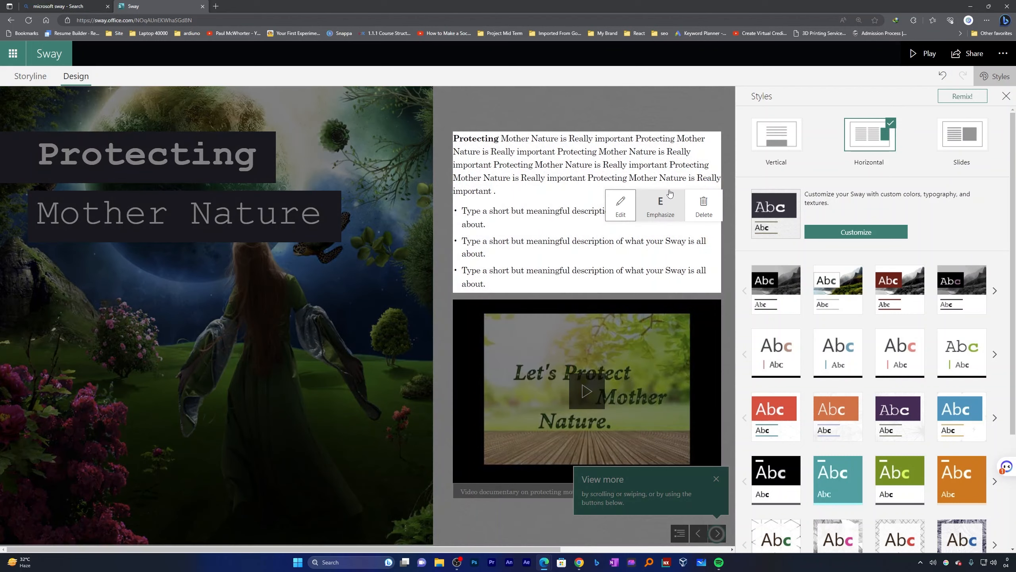
Play the Sway in its horizontal layout, scroll back and forth through its content, and return to editing
left_click(703, 81)
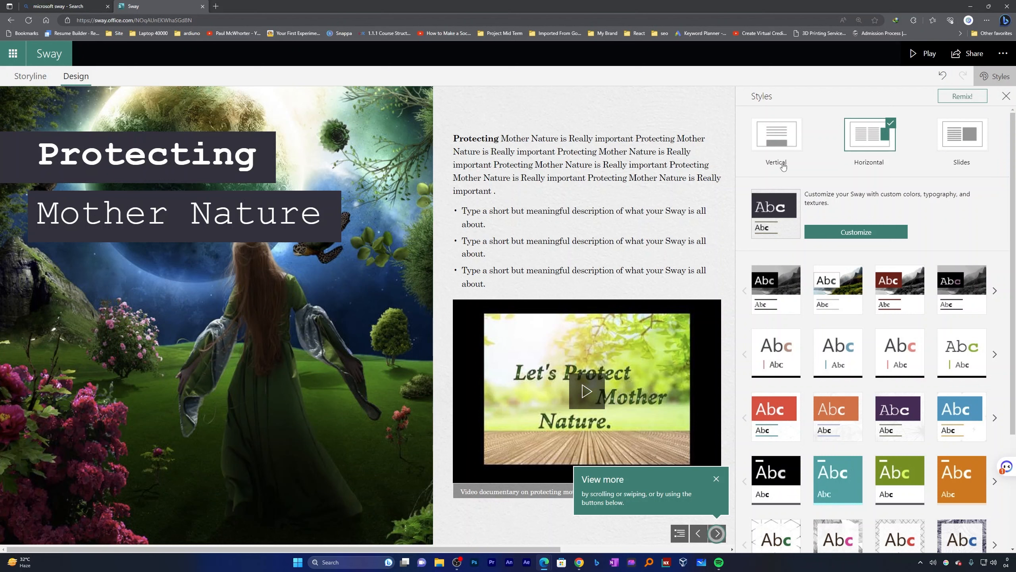
left_click(717, 478)
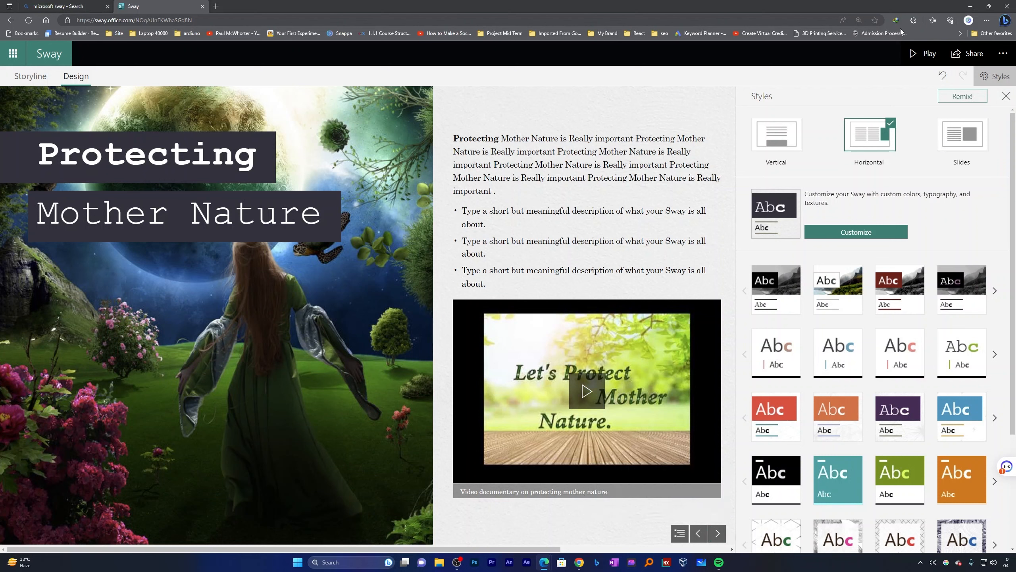
left_click(913, 53)
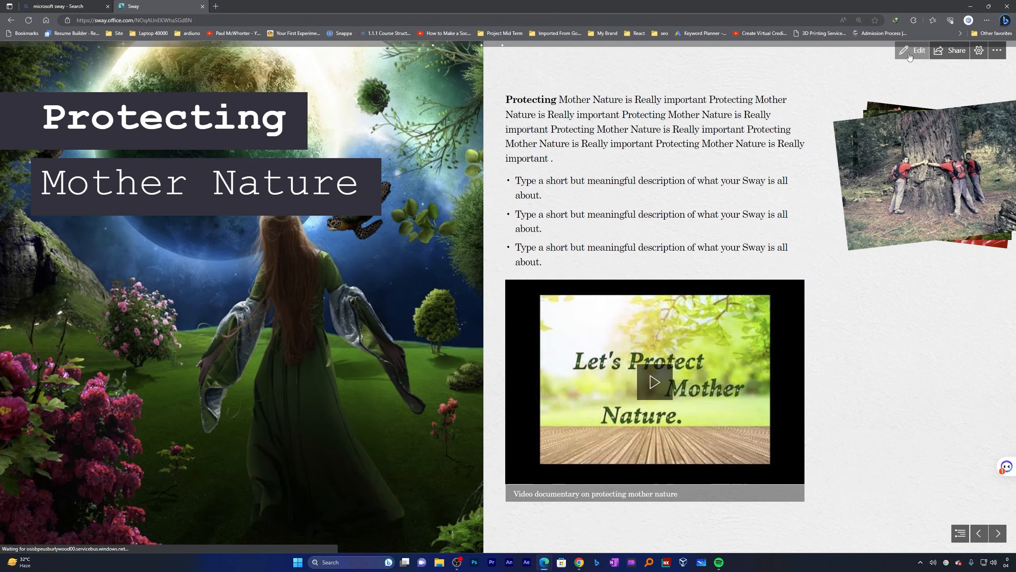
scroll(563, 320, "up", 3)
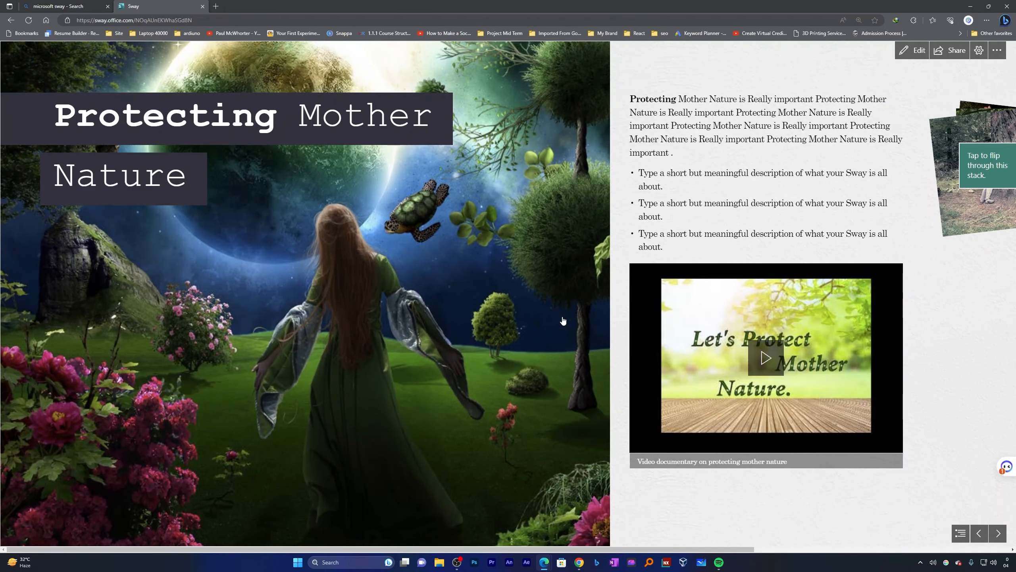
scroll(563, 321, "down", 3)
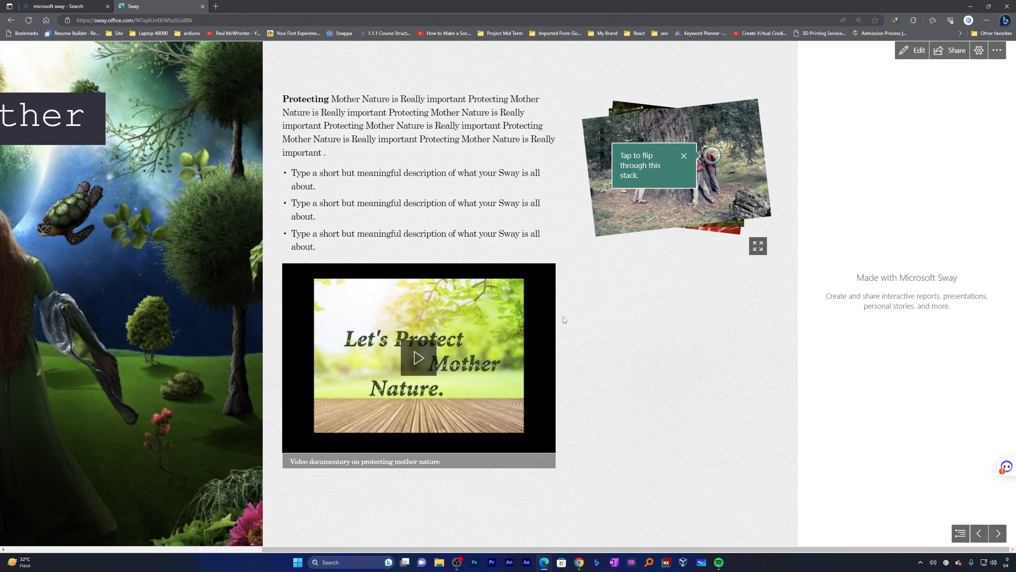
scroll(563, 320, "up", 3)
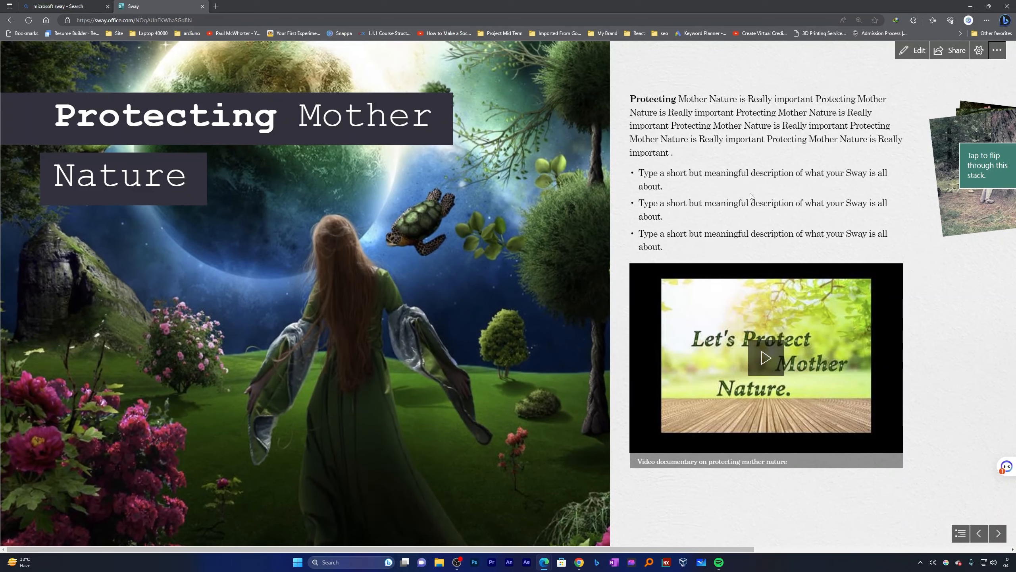
scroll(841, 100, "down", 2)
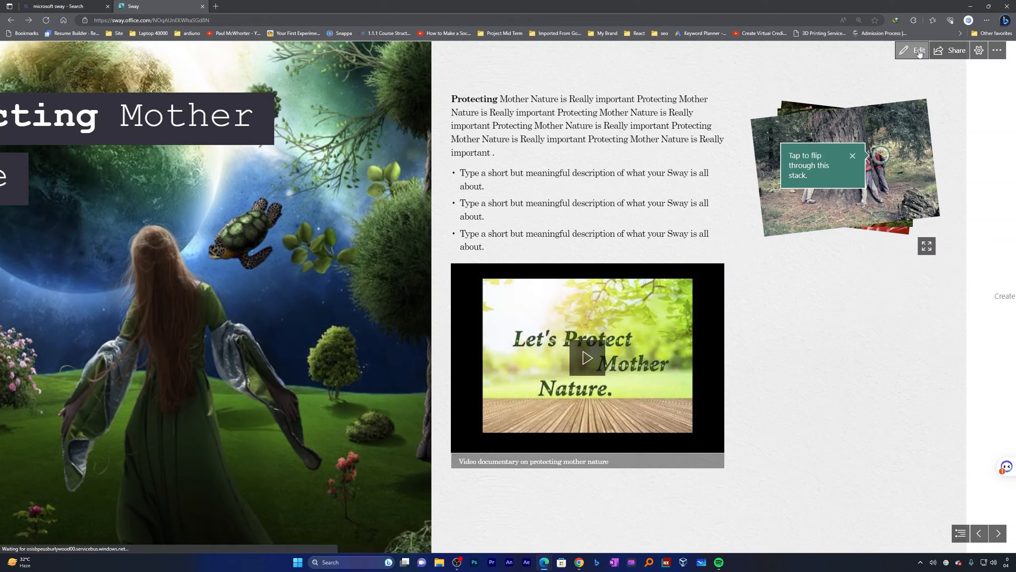
left_click(914, 50)
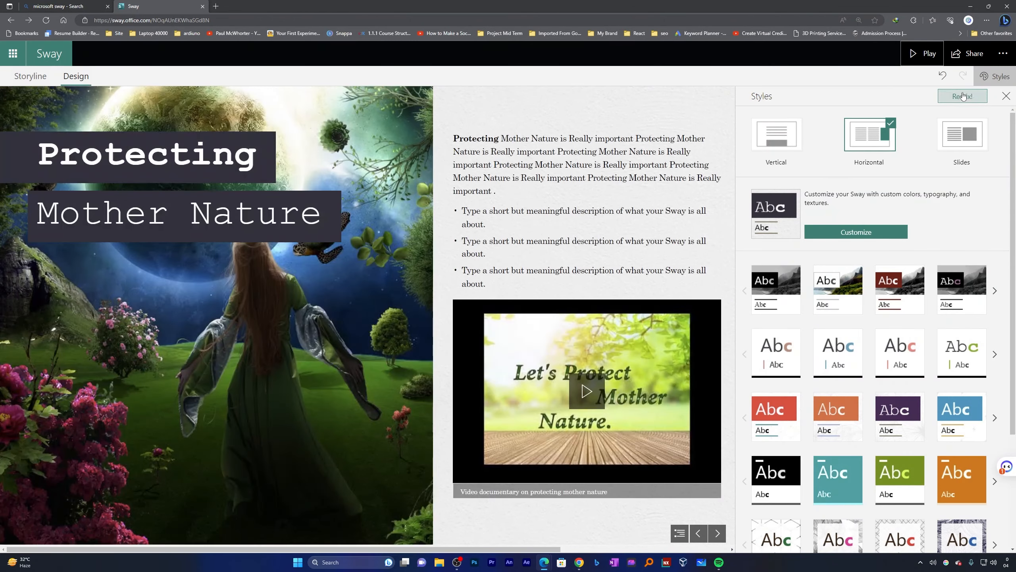
Remix the Sway's design repeatedly until it has a beige linen-textured style in the horizontal layout
left_click(963, 96)
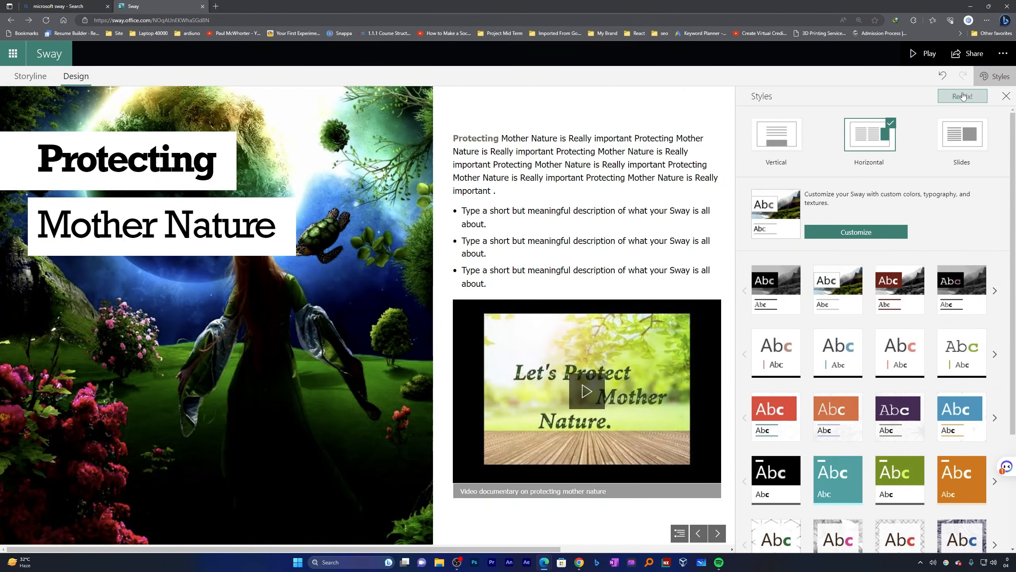
scroll(666, 209, "down", 5)
scroll(649, 205, "up", 5)
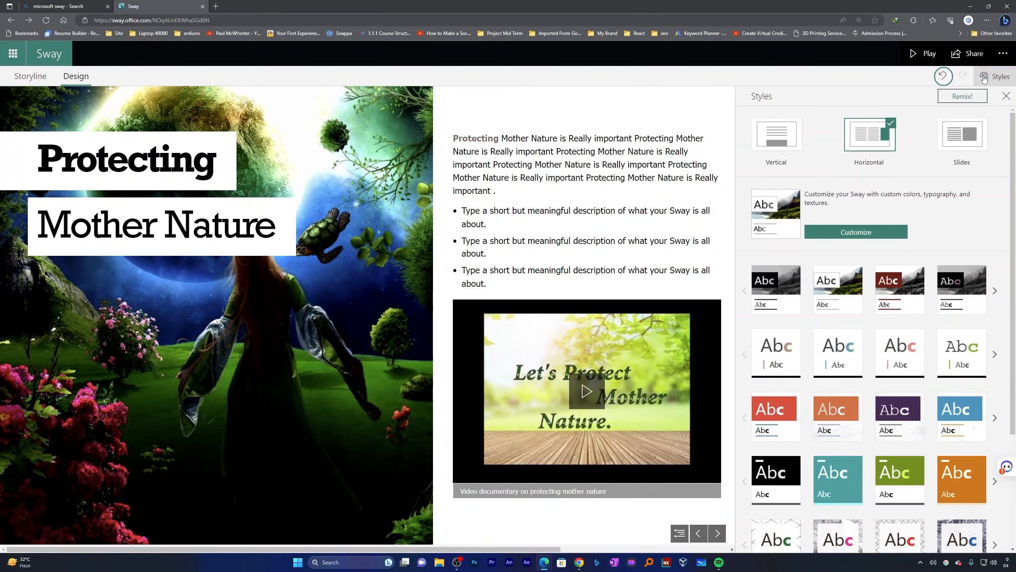
left_click(969, 100)
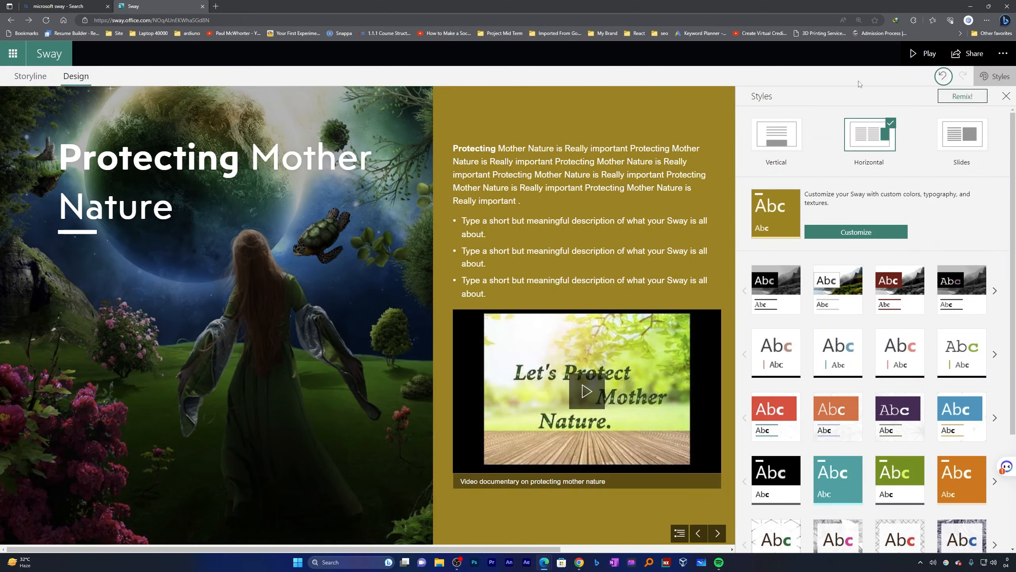
left_click(959, 98)
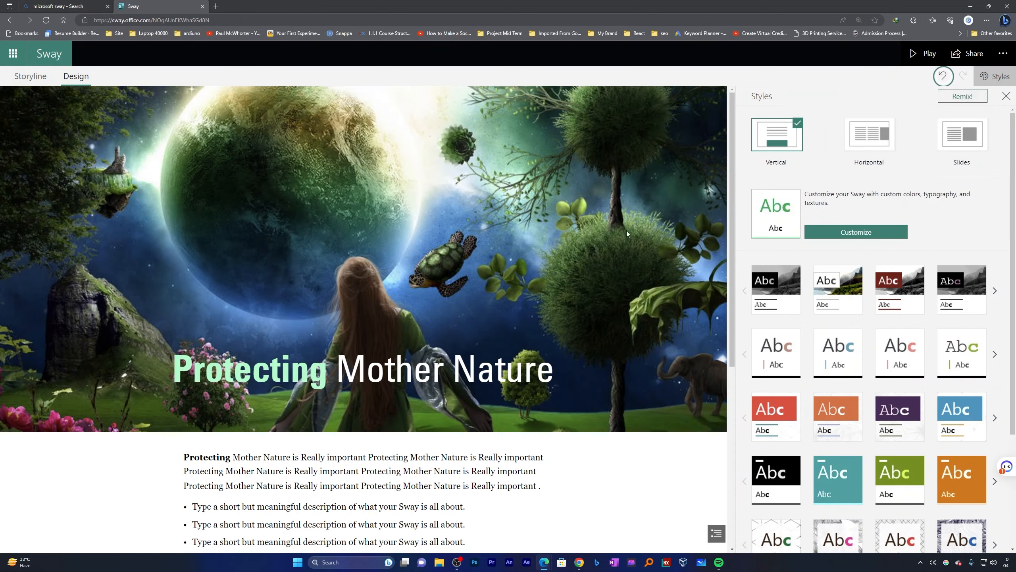
scroll(586, 245, "down", 5)
scroll(585, 245, "up", 5)
left_click(958, 98)
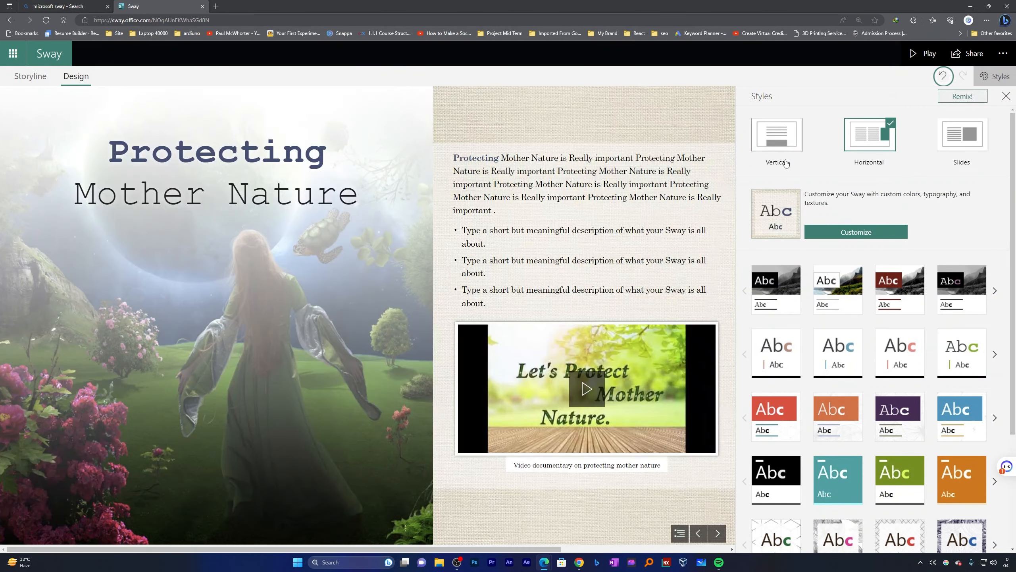
Preview the Sway in the Slides layout, advancing through the slides and opening and closing the navigation overview
scroll(711, 201, "down", 5)
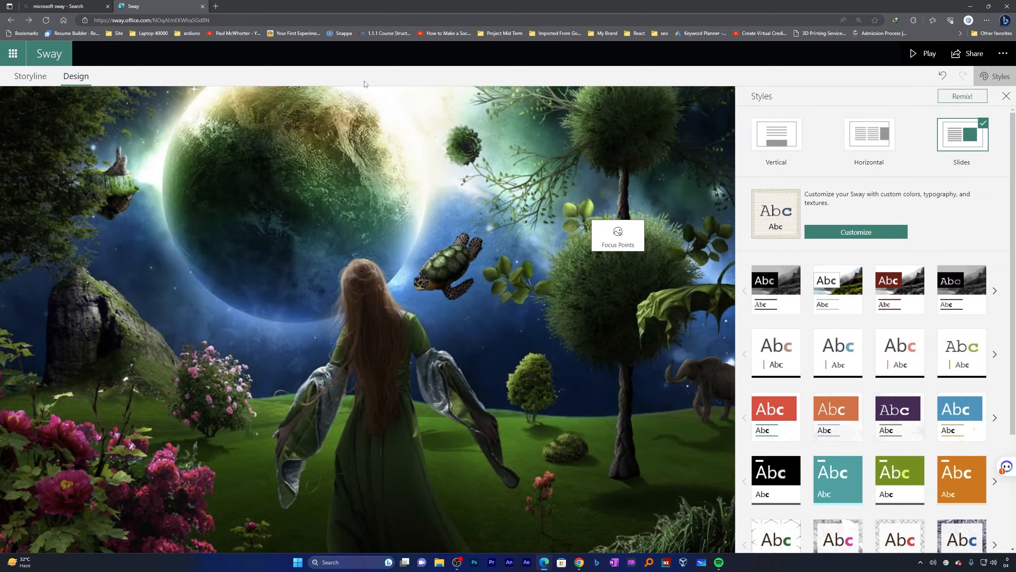
left_click(923, 54)
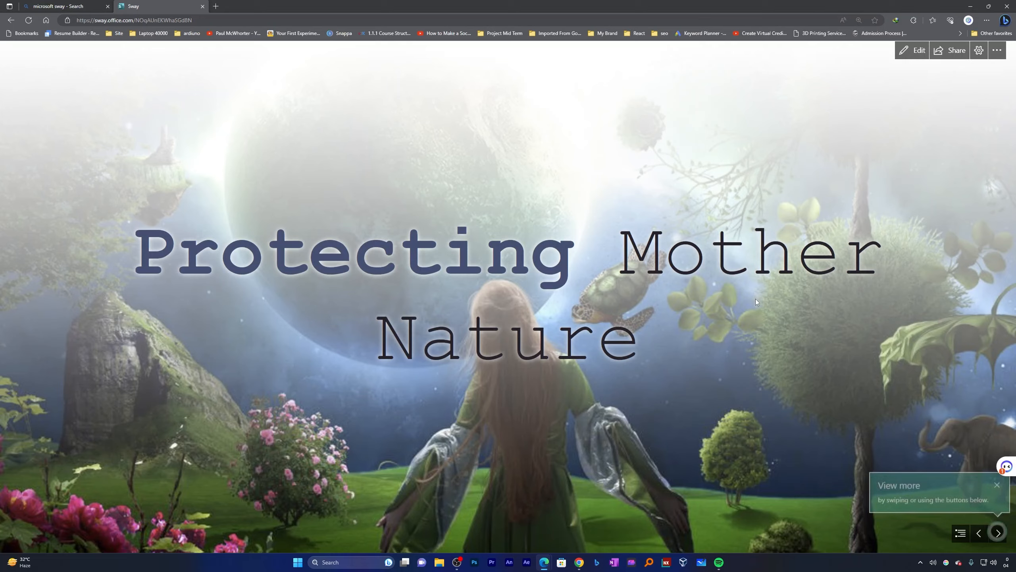
left_click(998, 533)
left_click(999, 534)
left_click(961, 533)
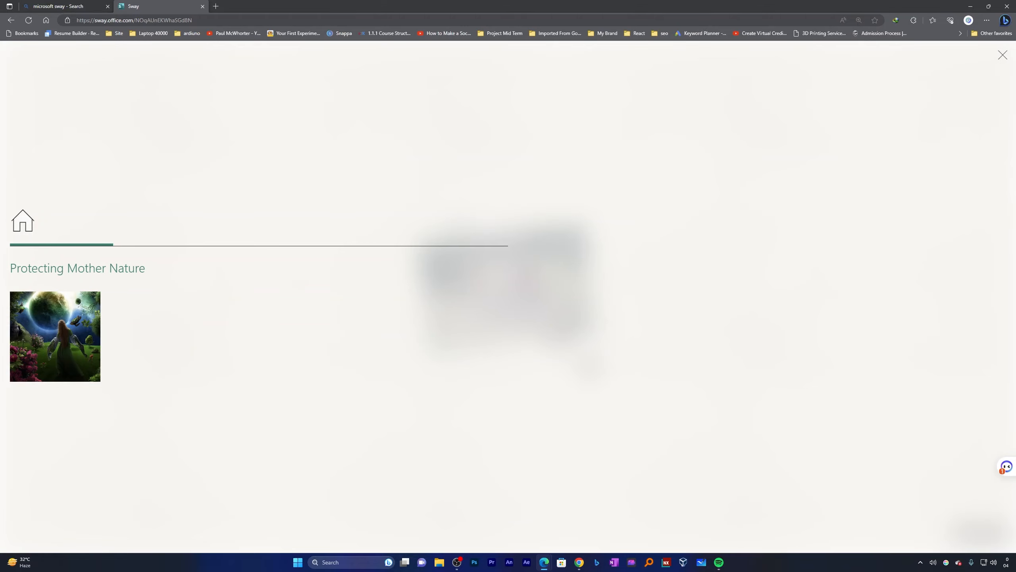
left_click(1006, 56)
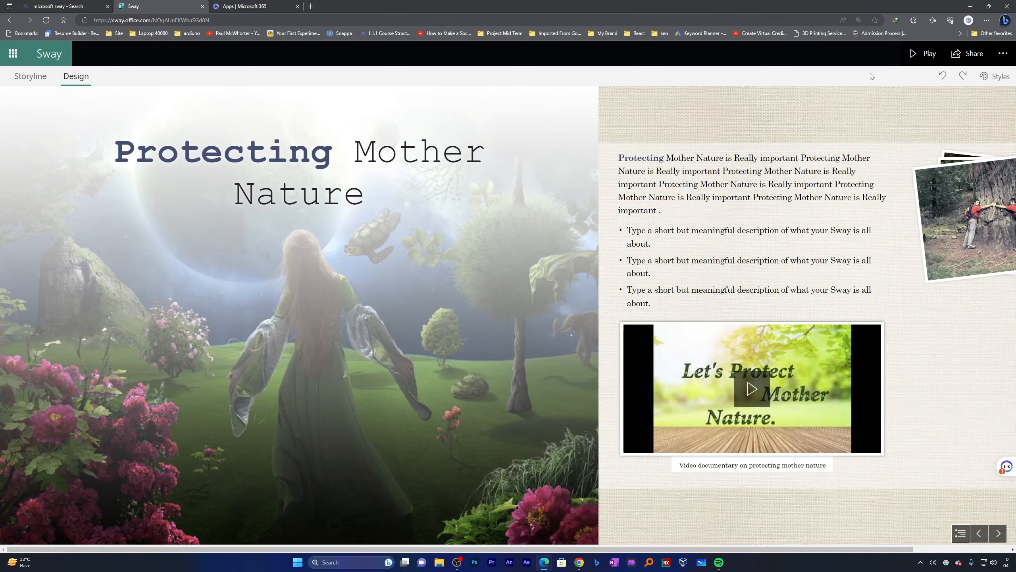
Return to the Sway home page through the storyline and open the Business presentation template
left_click(29, 76)
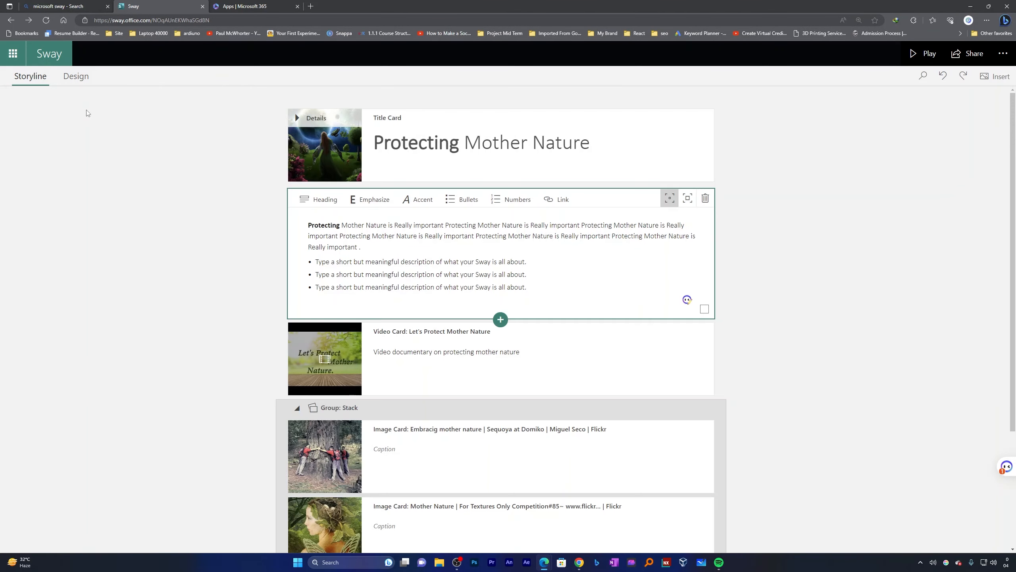
left_click(41, 58)
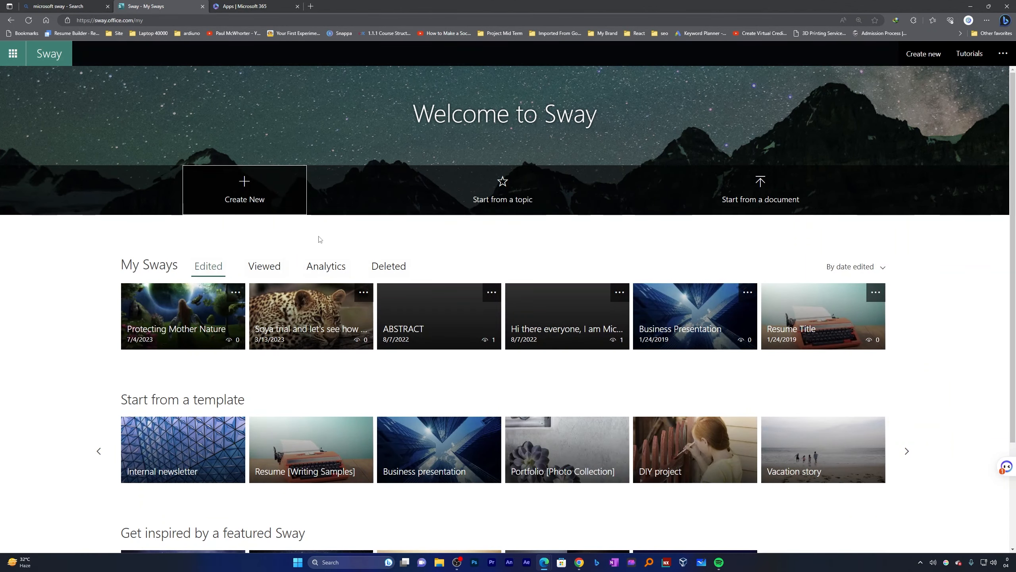
scroll(528, 411, "down", 3)
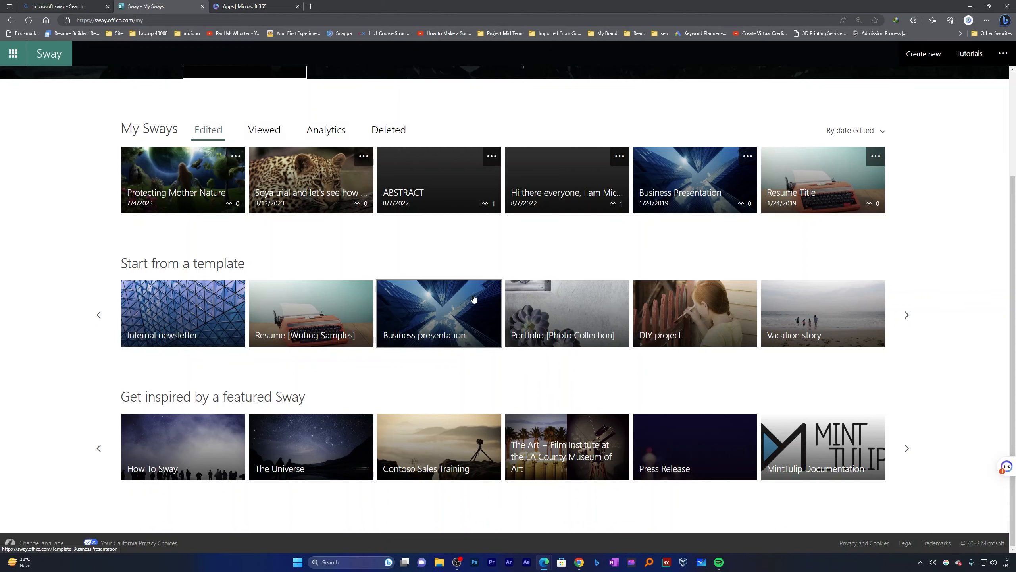
left_click(456, 299)
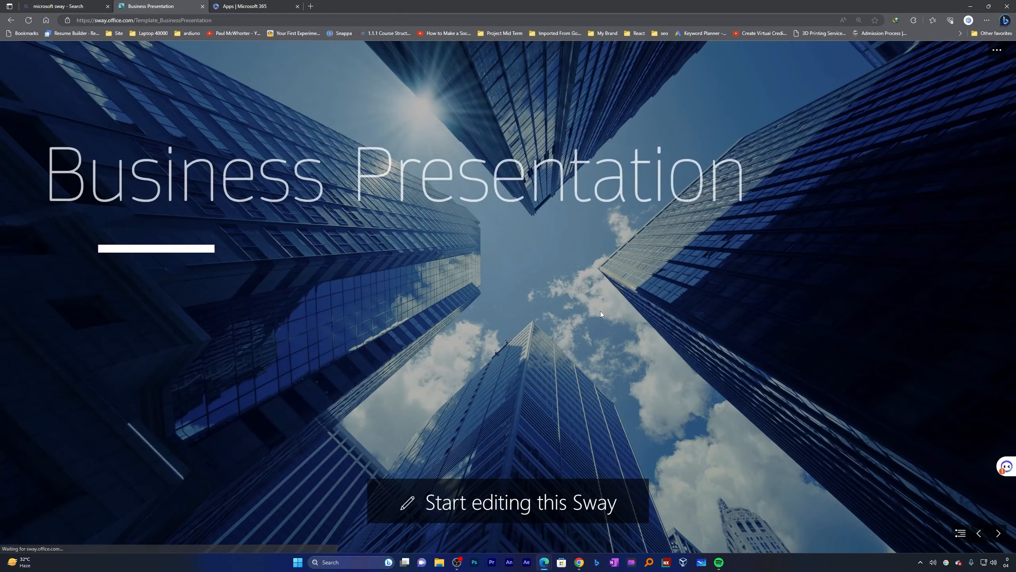
Browse the template's Create Interest and Main Point sections using its navigation overview
left_click(960, 530)
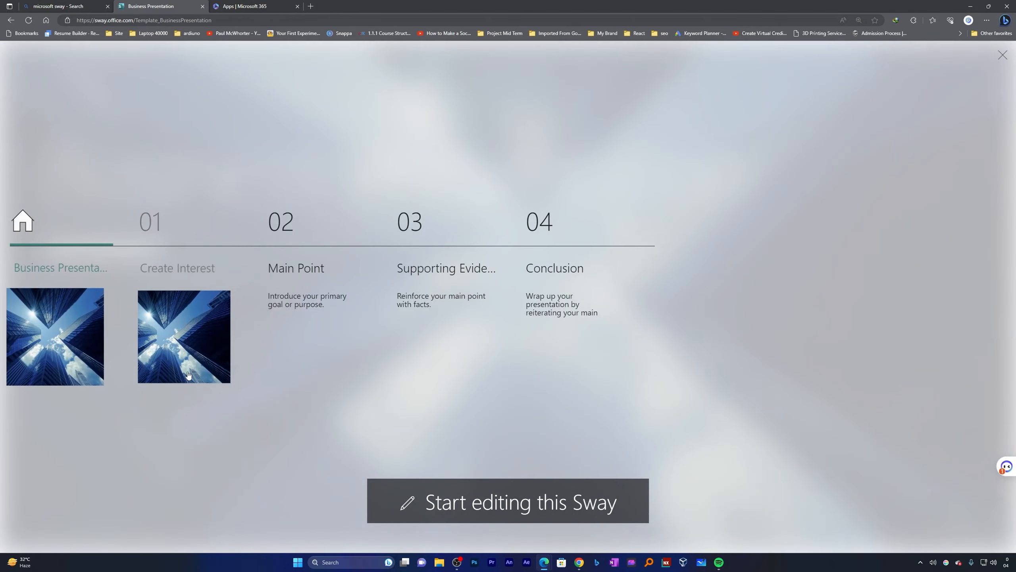
left_click(188, 375)
left_click(961, 529)
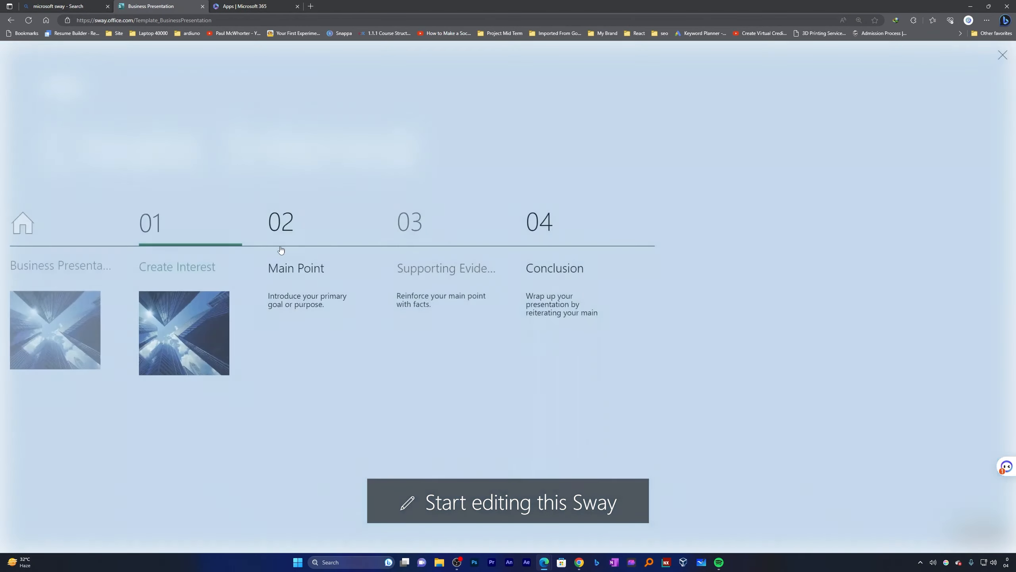
left_click(326, 298)
scroll(402, 302, "up", 5)
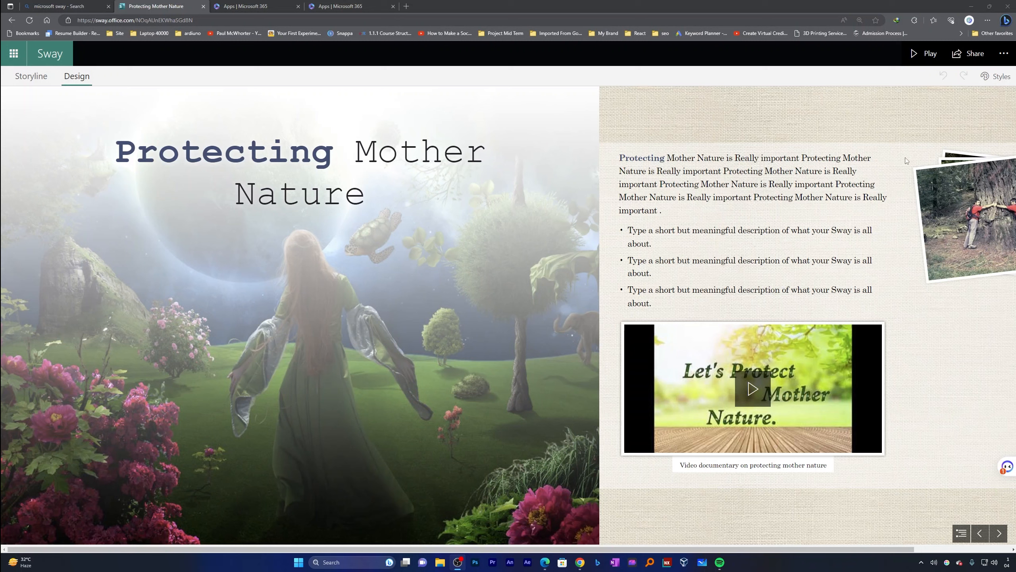
Copy the share link for the Protecting Mother Nature Sway with people invited to view it
left_click(969, 53)
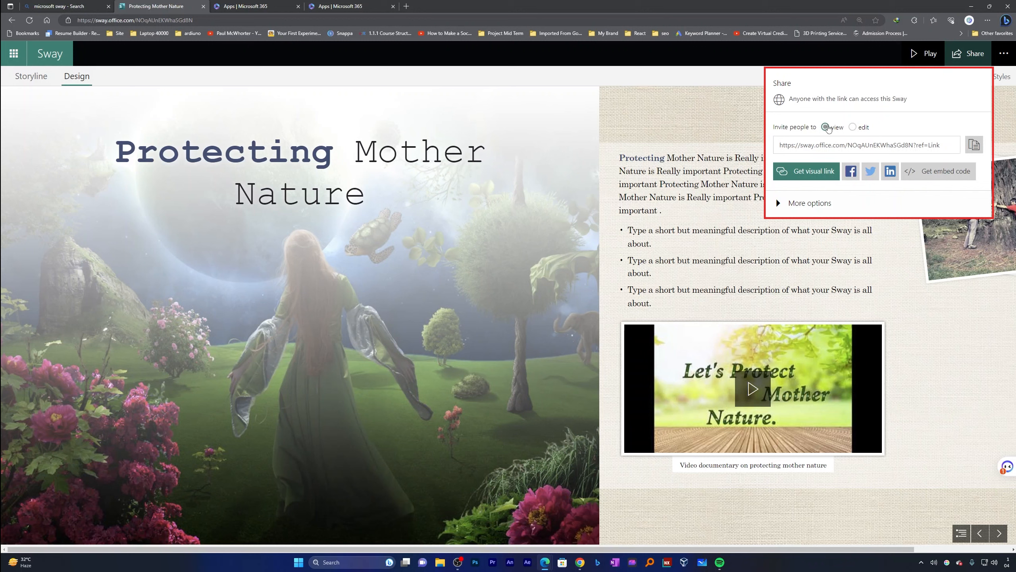
left_click(851, 127)
left_click(825, 127)
left_click(973, 145)
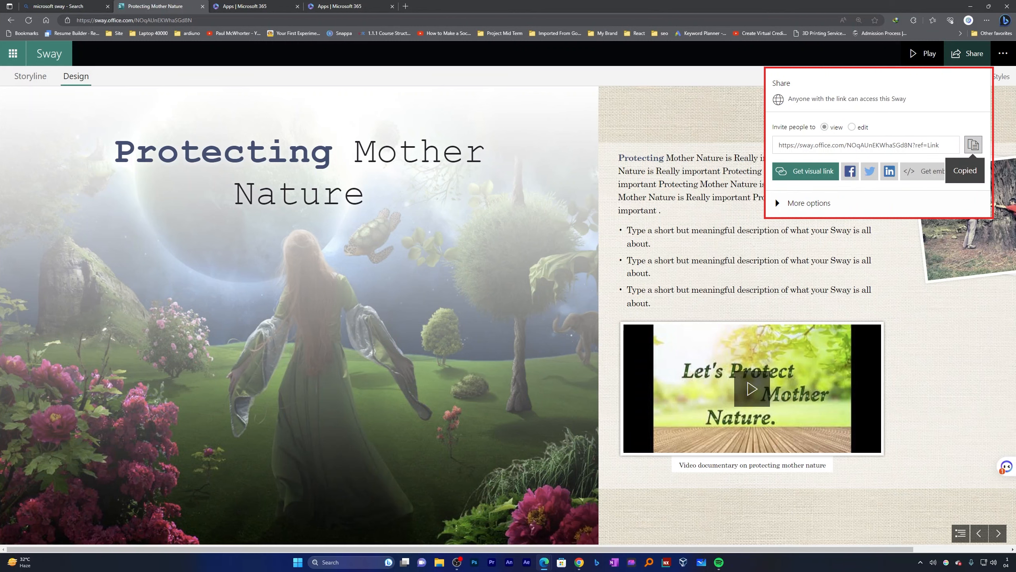
Open the copied share link in an incognito browser window
left_click_drag(1015, 67, 514, 0)
right_click(364, 22)
left_click(420, 85)
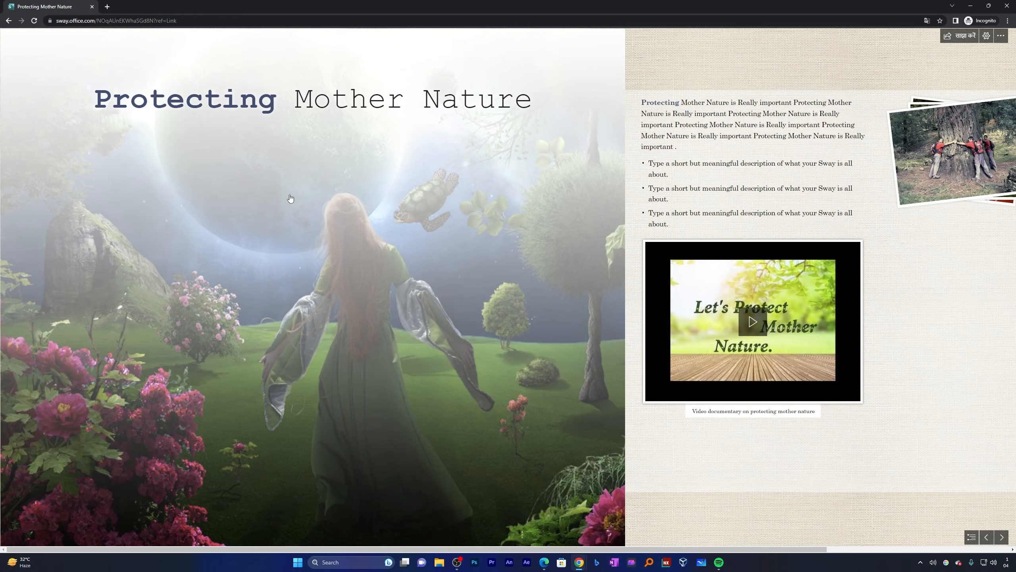
Check the shared Sway by flipping through its image stack and starting the embedded video
scroll(291, 198, "down", 5)
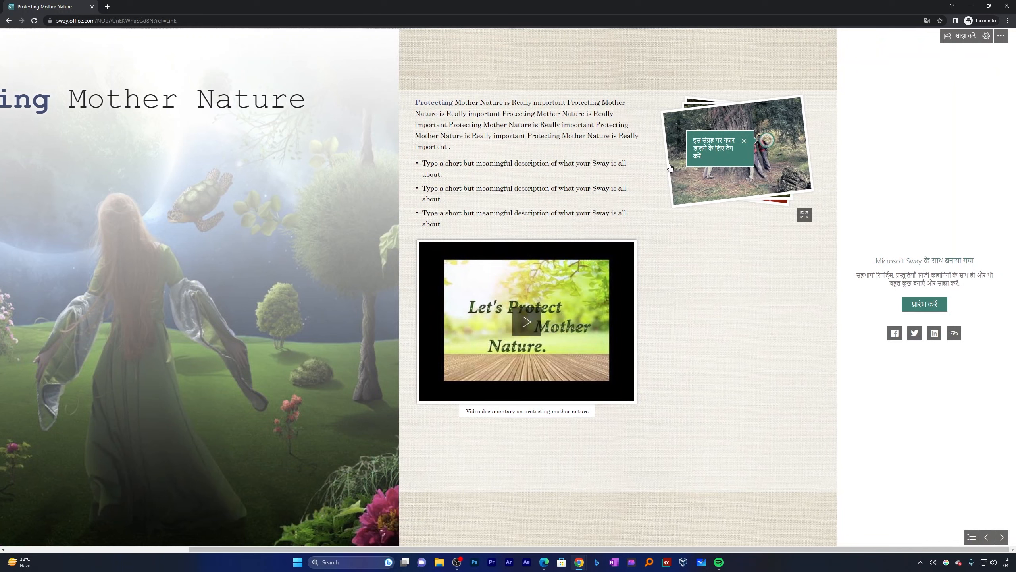
left_click(701, 182)
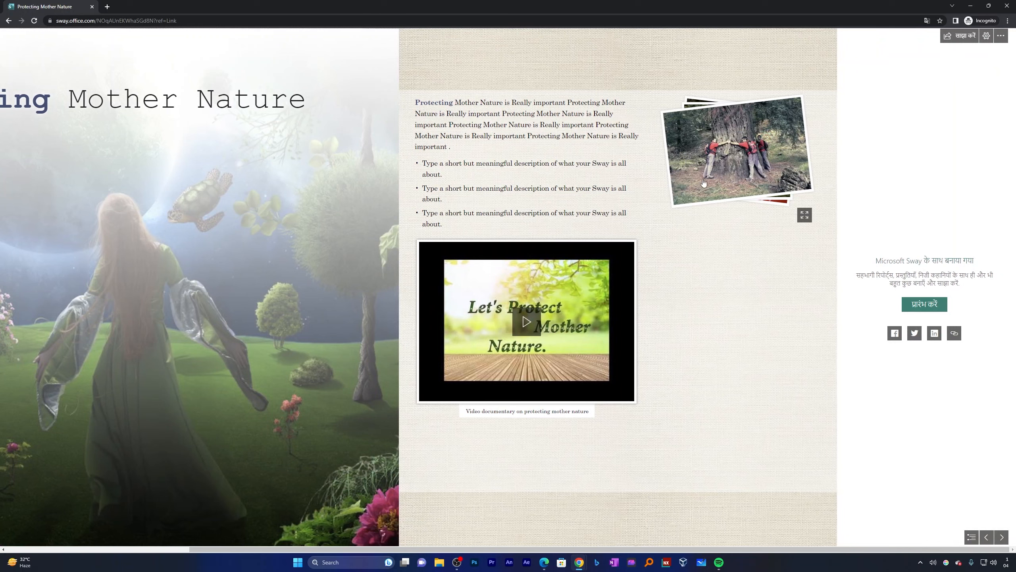
left_click(703, 182)
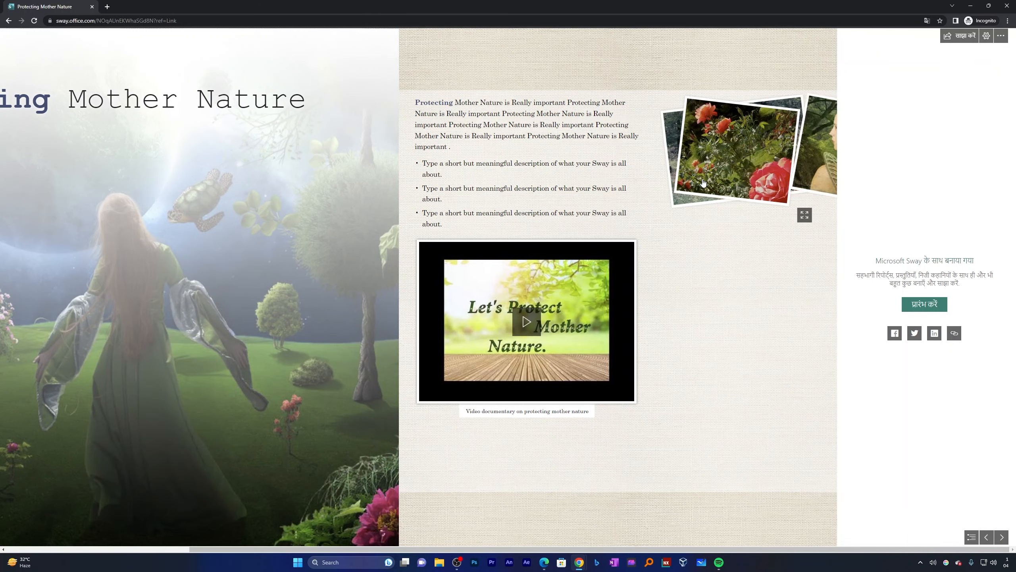
left_click(703, 183)
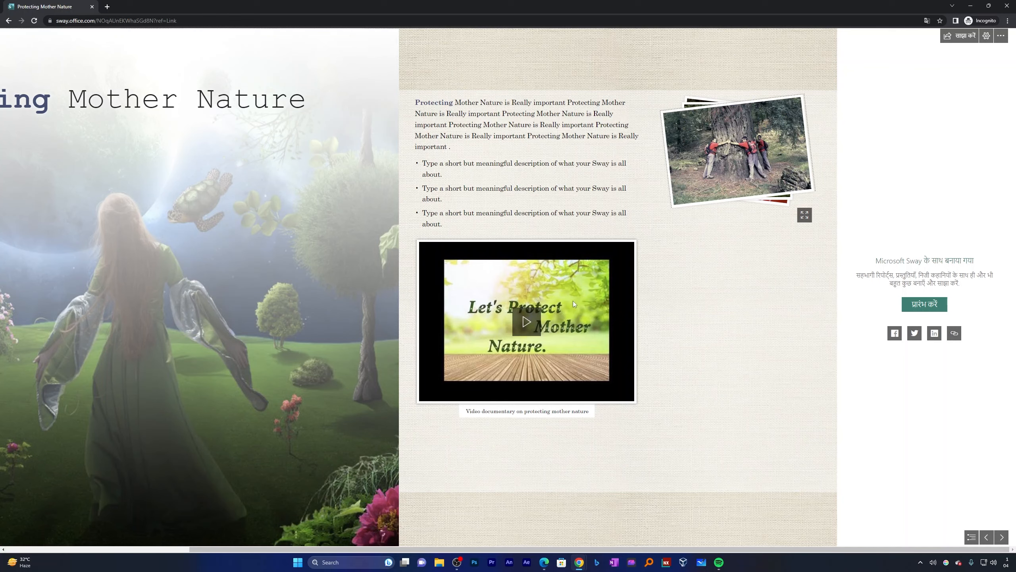
left_click(527, 322)
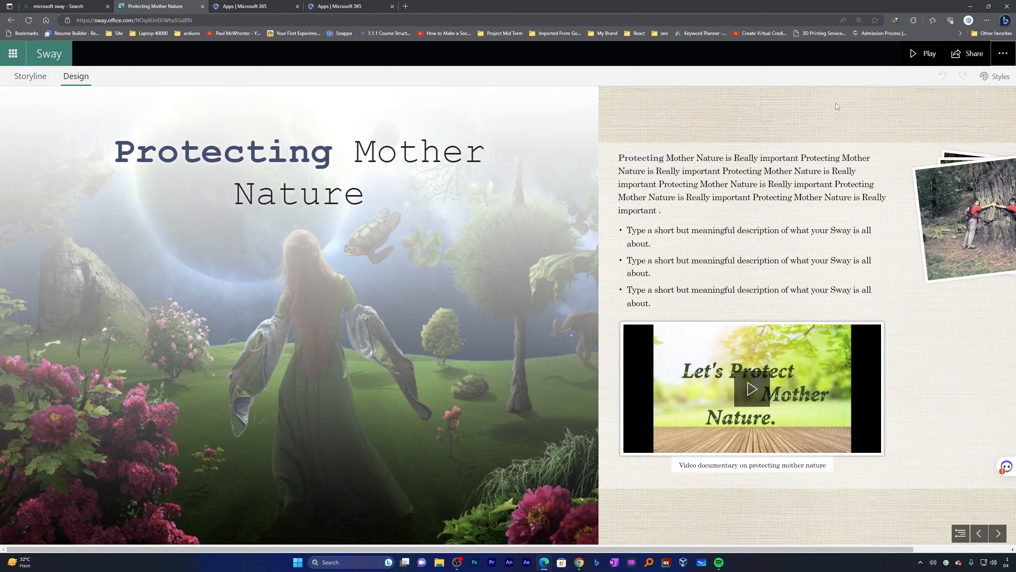
Customize the Sway's style by setting the animation emphasis to Intense and trying the Large text size
left_click(995, 77)
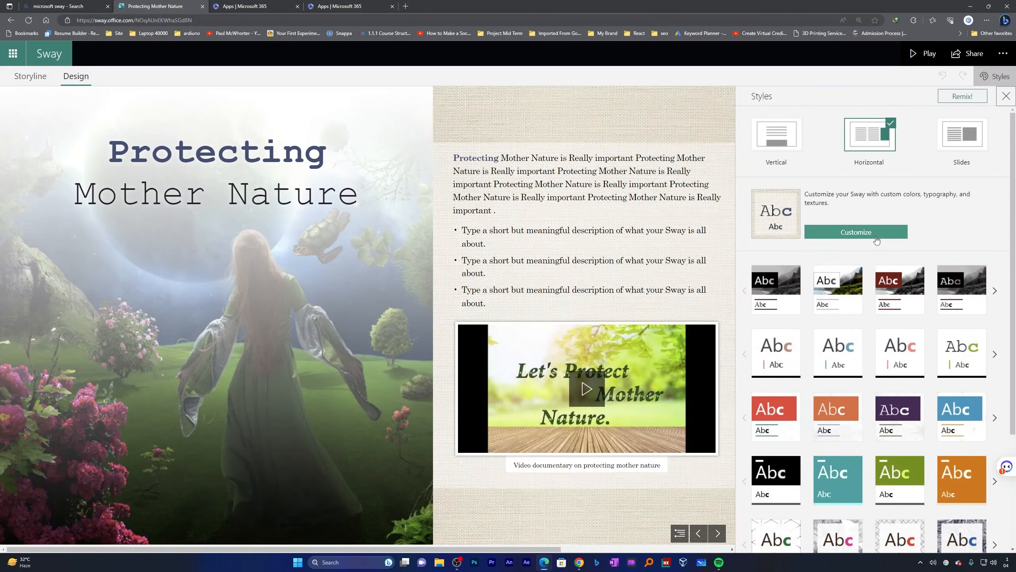
left_click(877, 240)
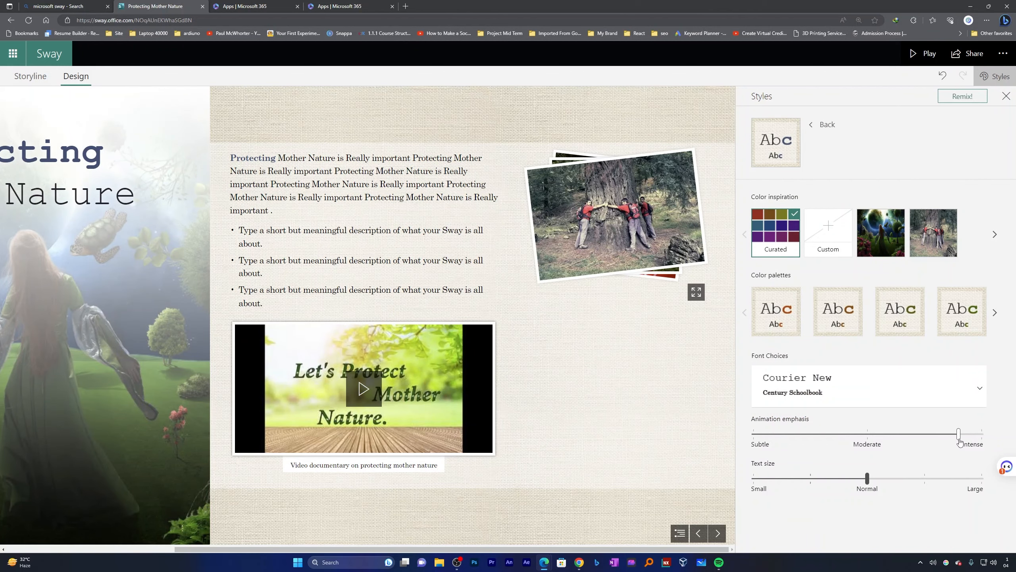
left_click_drag(960, 440, 969, 439)
left_click_drag(968, 484, 989, 485)
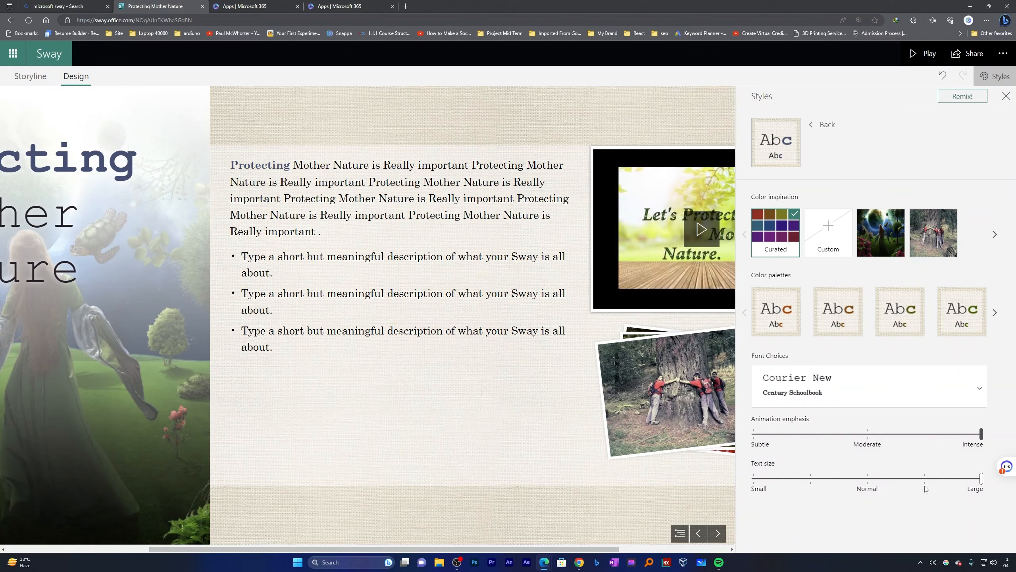
left_click(1006, 97)
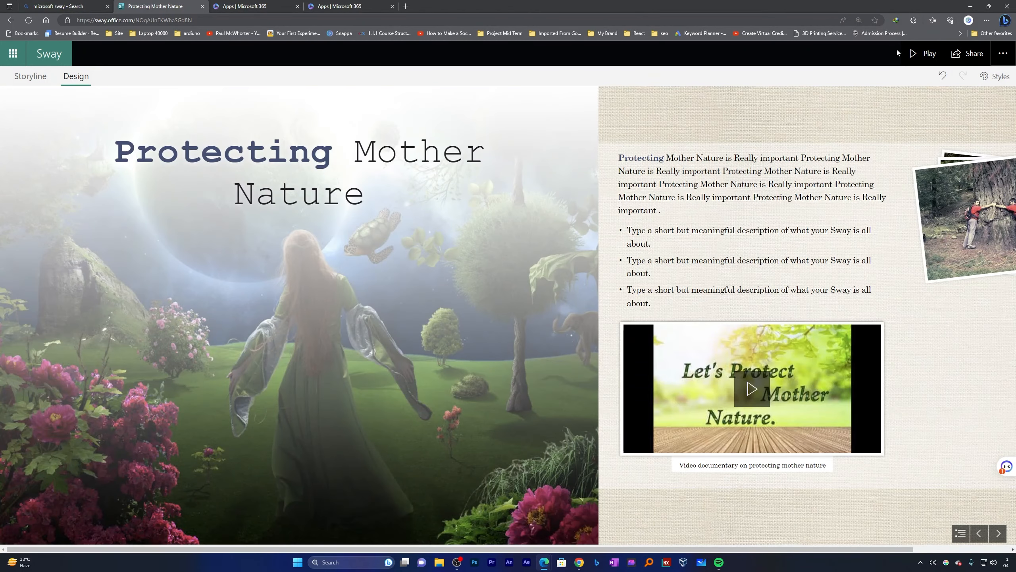
Play the customized Sway and scroll through its content
left_click(921, 53)
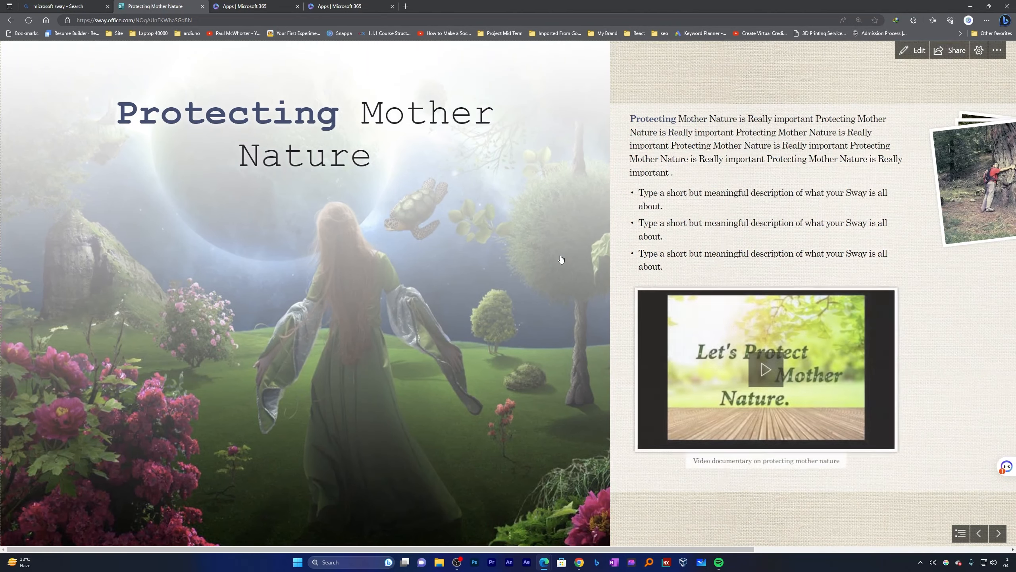
scroll(633, 304, "down", 5)
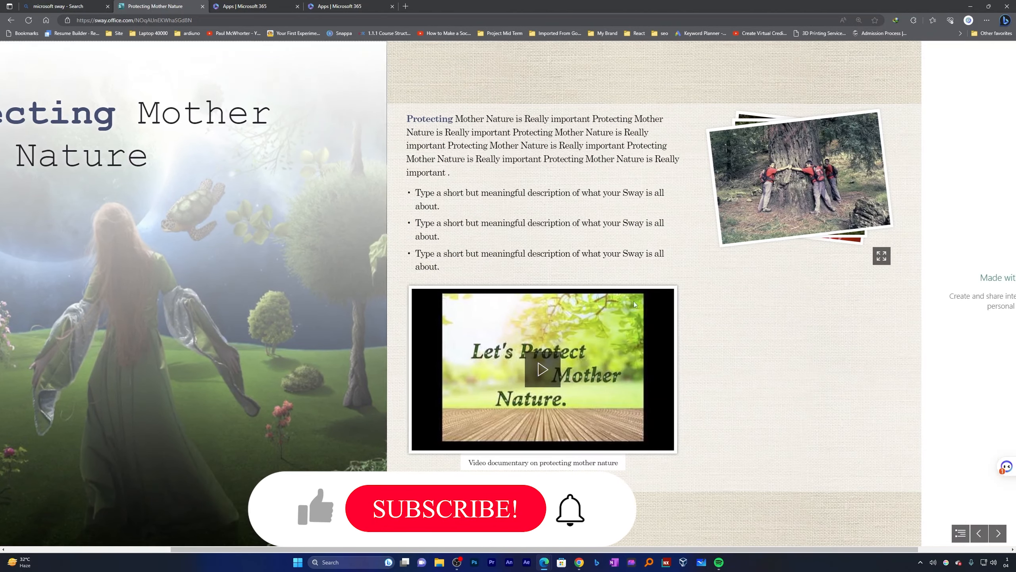